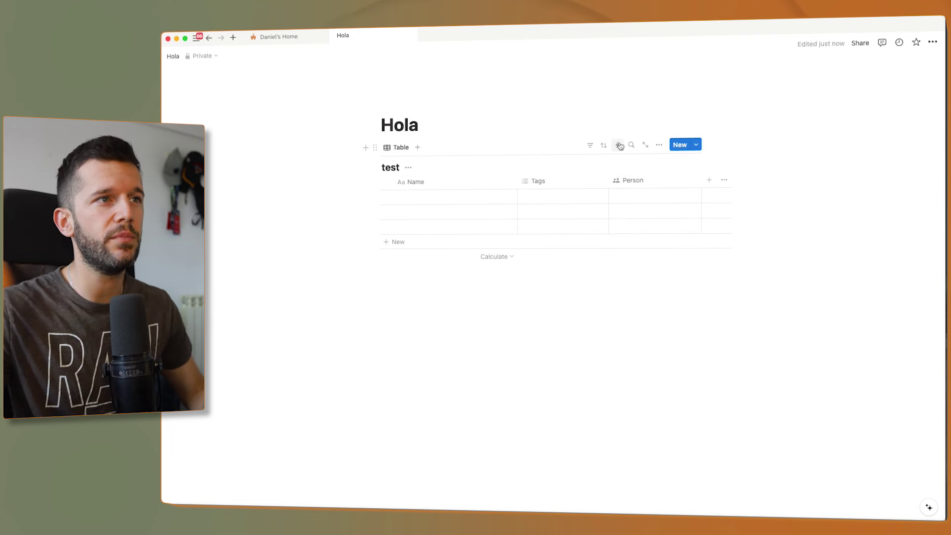
Draft an automation on the test database that triggers when Person is edited, and discard it.
left_click(619, 146)
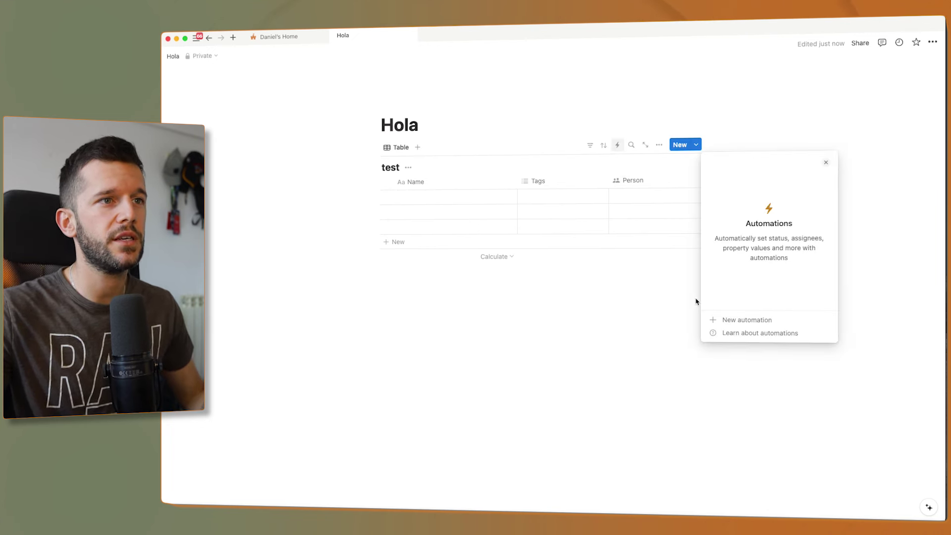
left_click(724, 317)
left_click(748, 242)
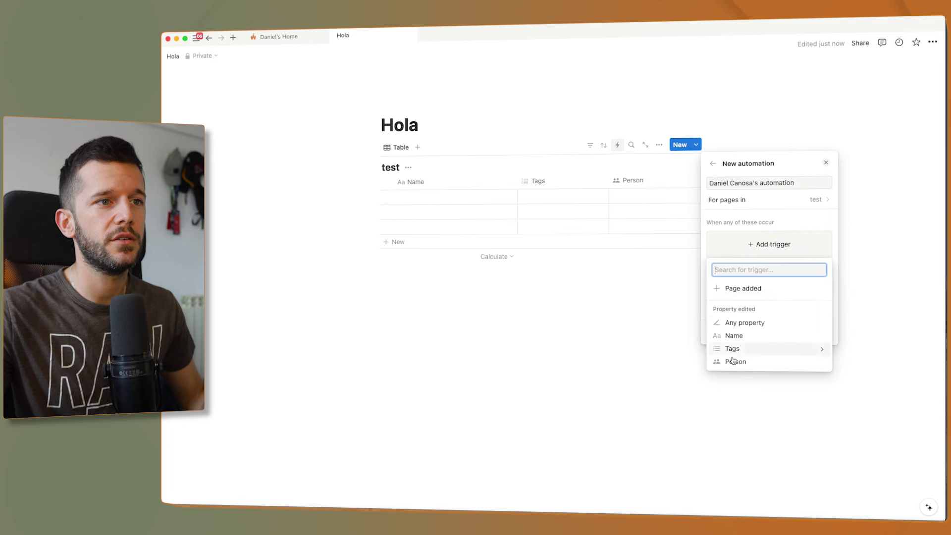
left_click(734, 362)
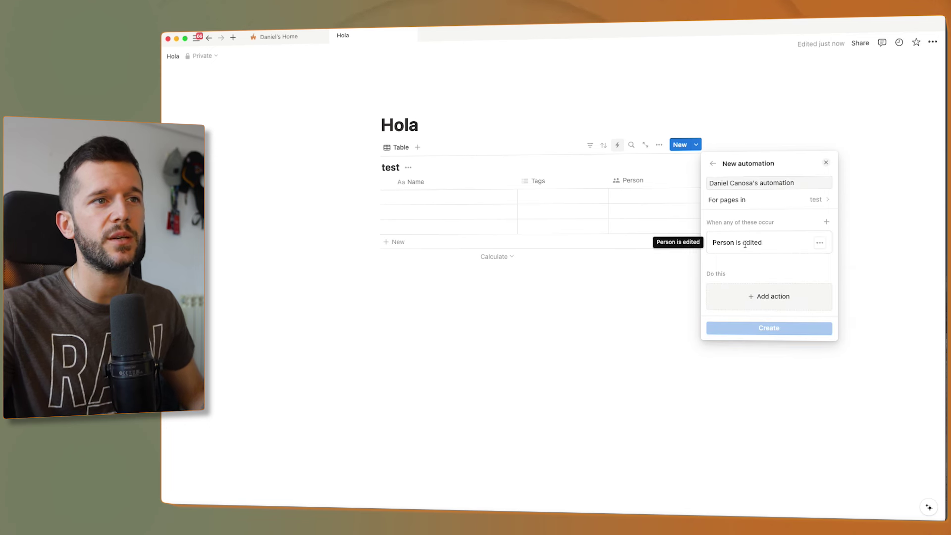
key("Escape")
Switch to the home page and try to add a specific-person assignee trigger to a new automation on the tasks database.
left_click(278, 36)
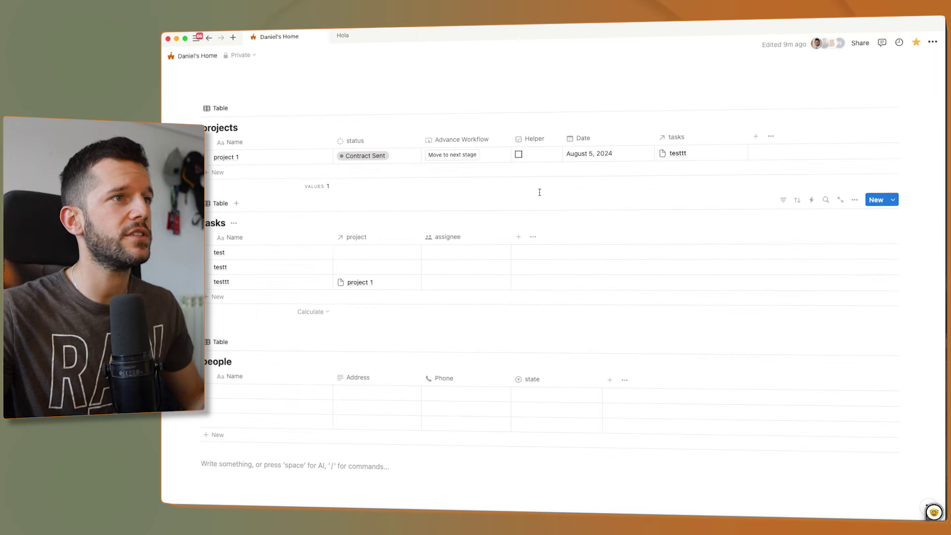
left_click(812, 199)
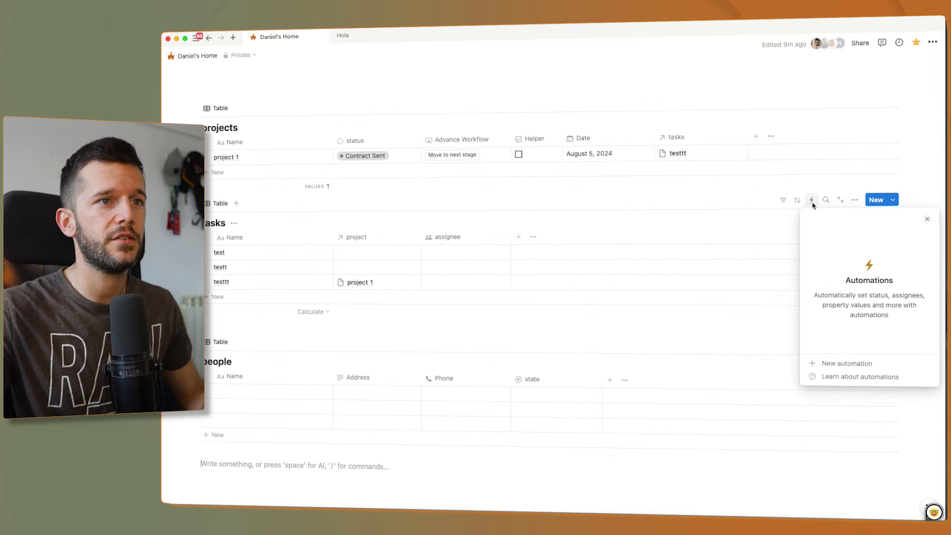
left_click(841, 363)
left_click(848, 305)
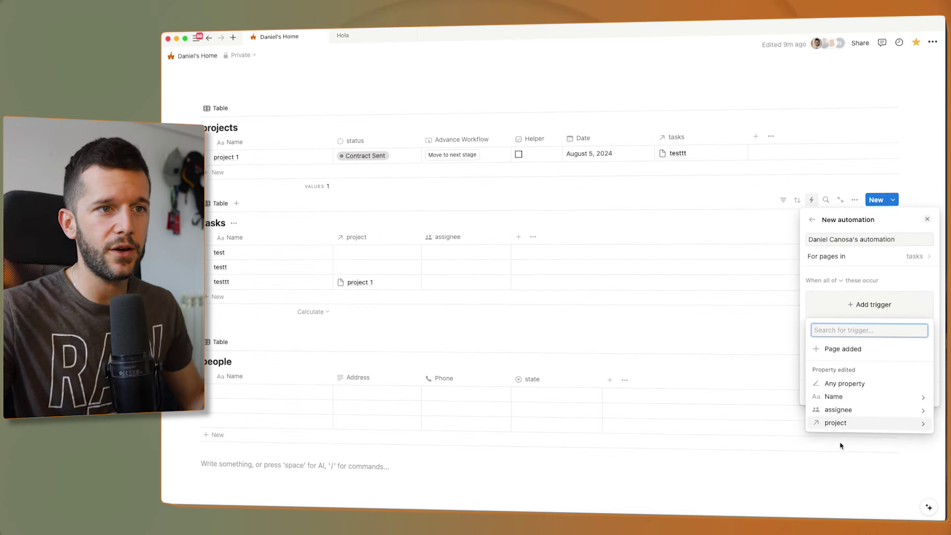
left_click(842, 410)
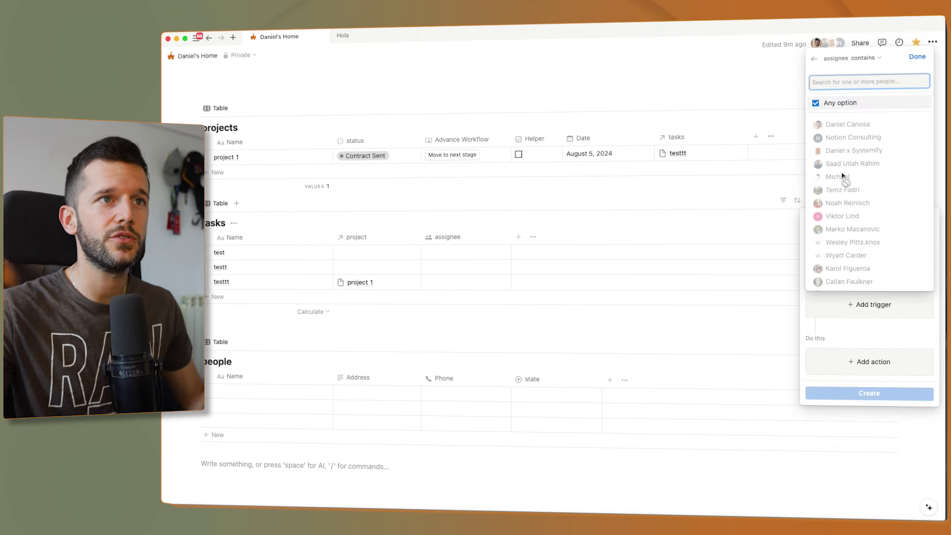
left_click(840, 124)
left_click(872, 338)
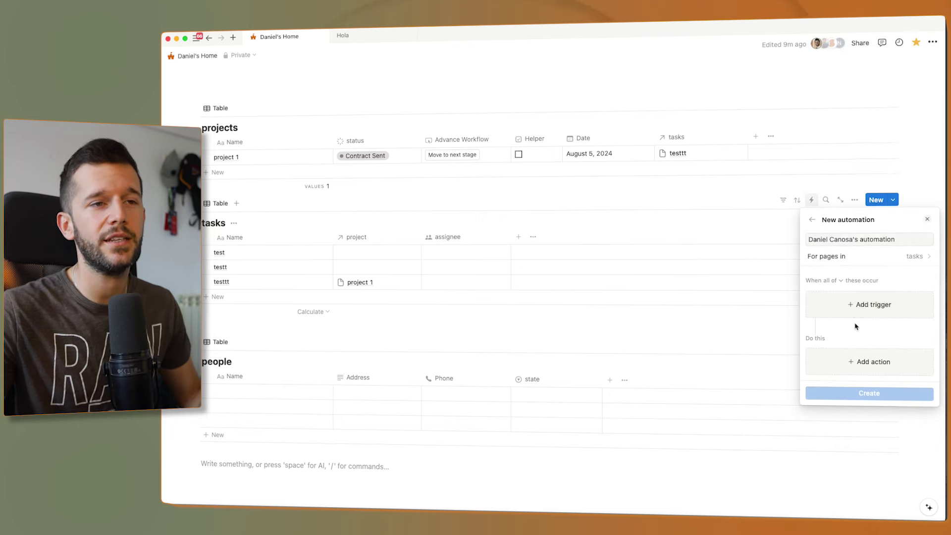
Set the draft automation's trigger to assignee contains a specific person, and close the draft without creating it.
left_click(846, 303)
left_click(845, 410)
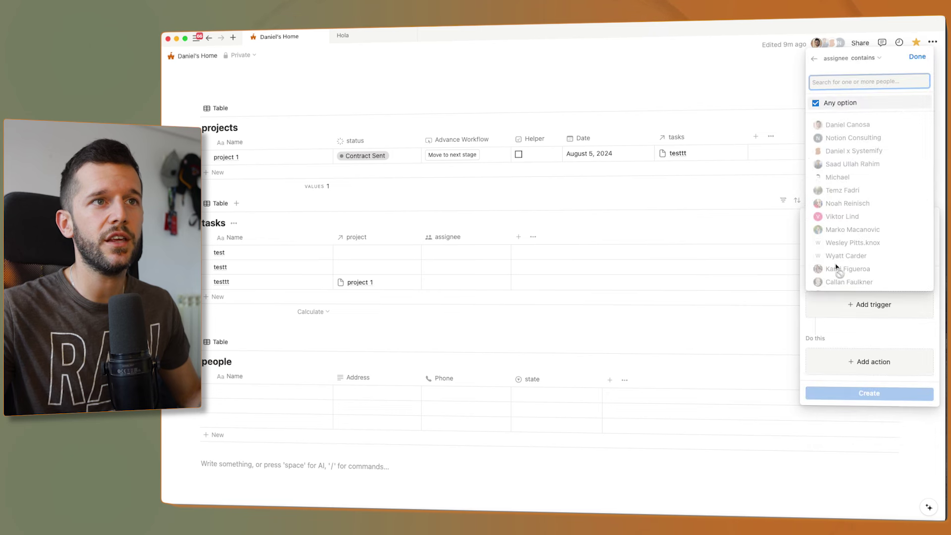
left_click(847, 125)
left_click(838, 333)
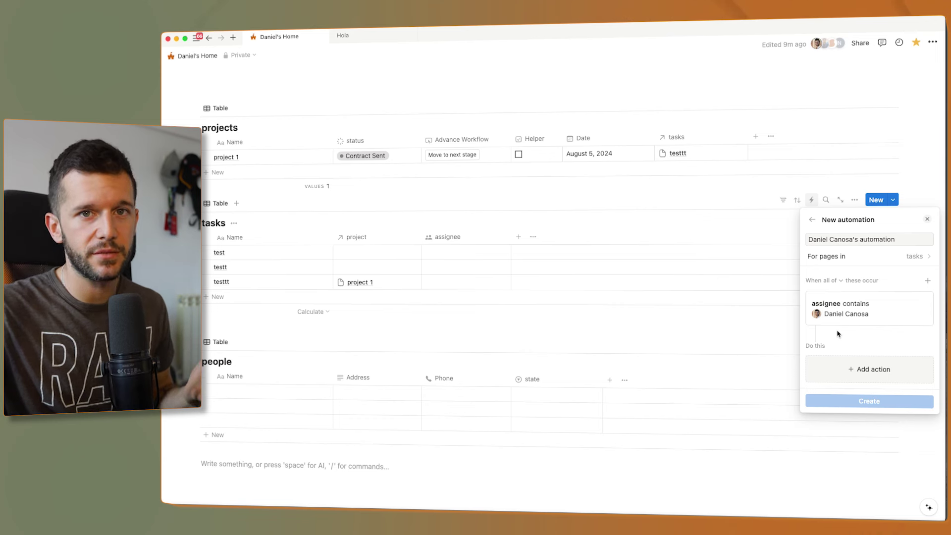
left_click(716, 336)
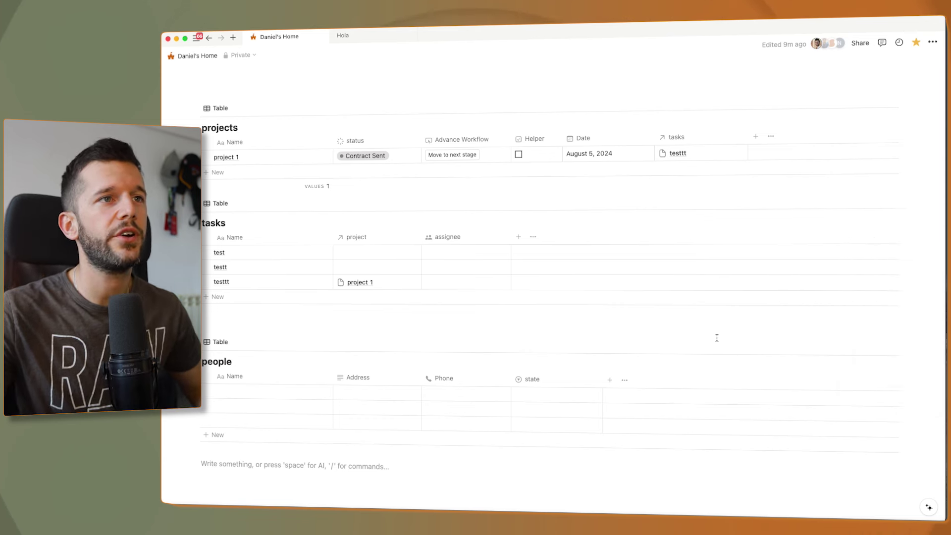
Add a Number property named Deal Size to the projects database.
left_click(758, 137)
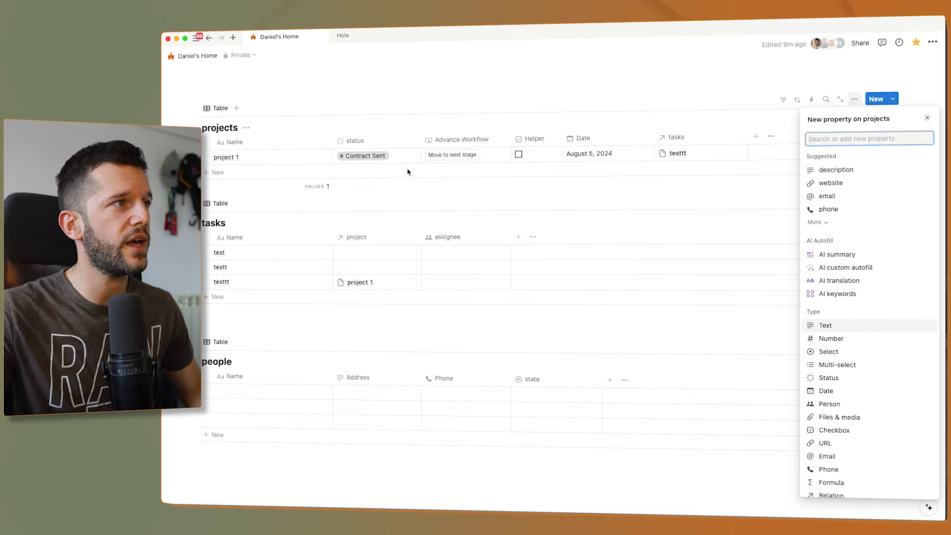
left_click(812, 339)
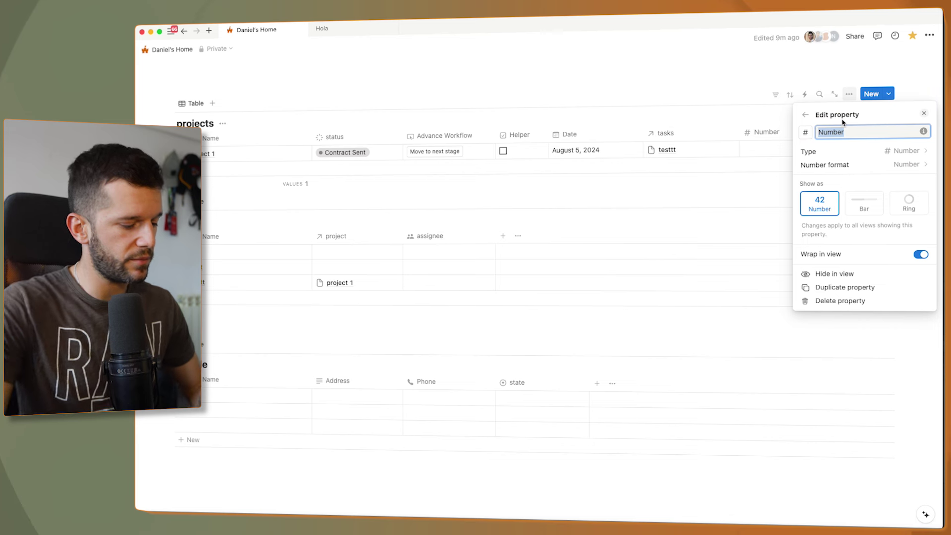
type("Deal ")
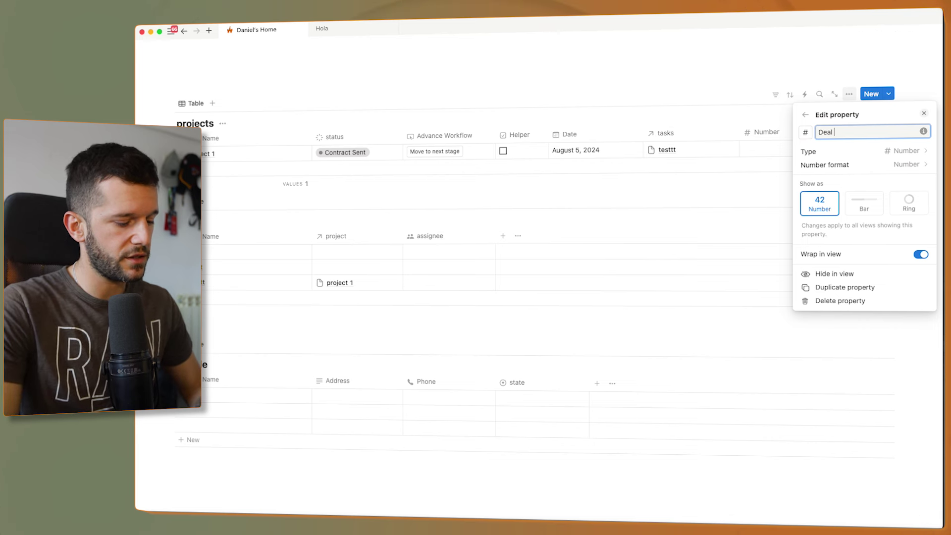
type("Size")
left_click(724, 176)
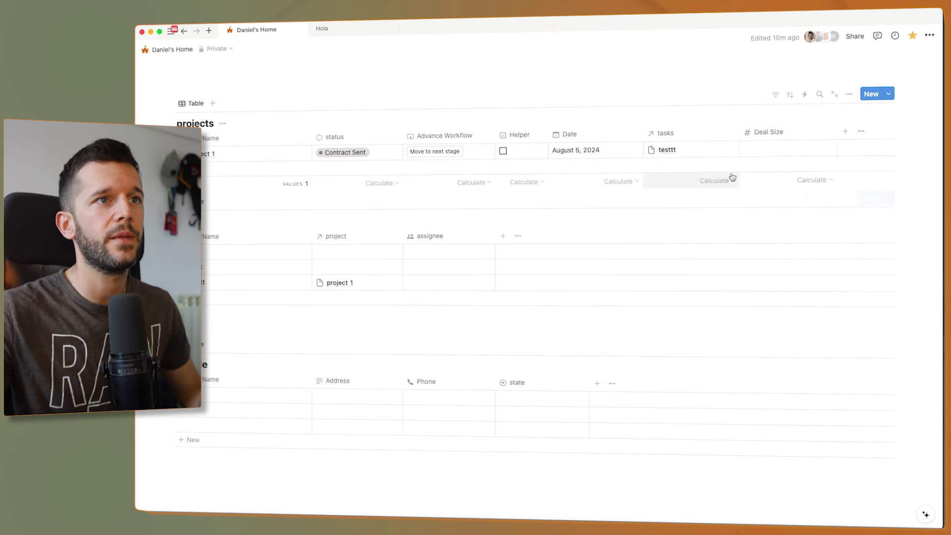
Set the number format of the Deal Size property in projects to dollars.
left_click(773, 131)
left_click(807, 173)
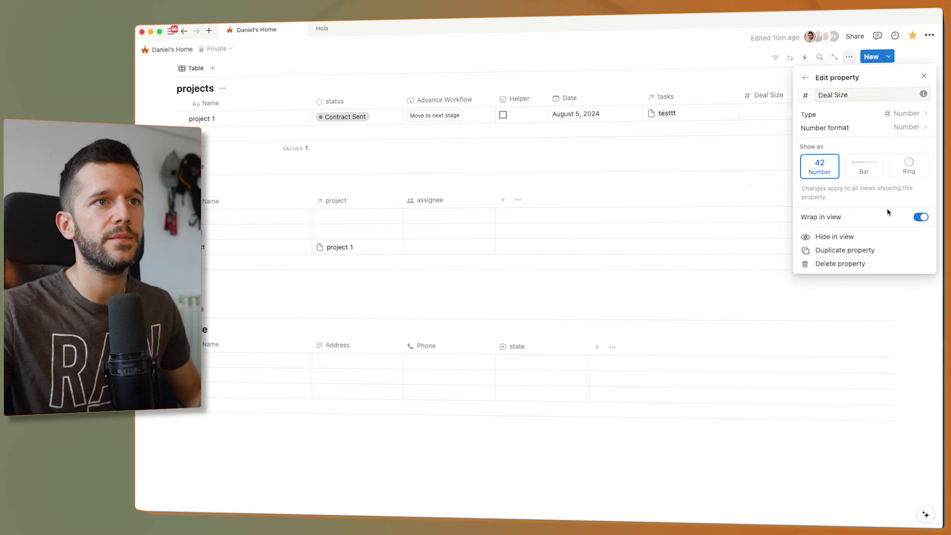
left_click(692, 195)
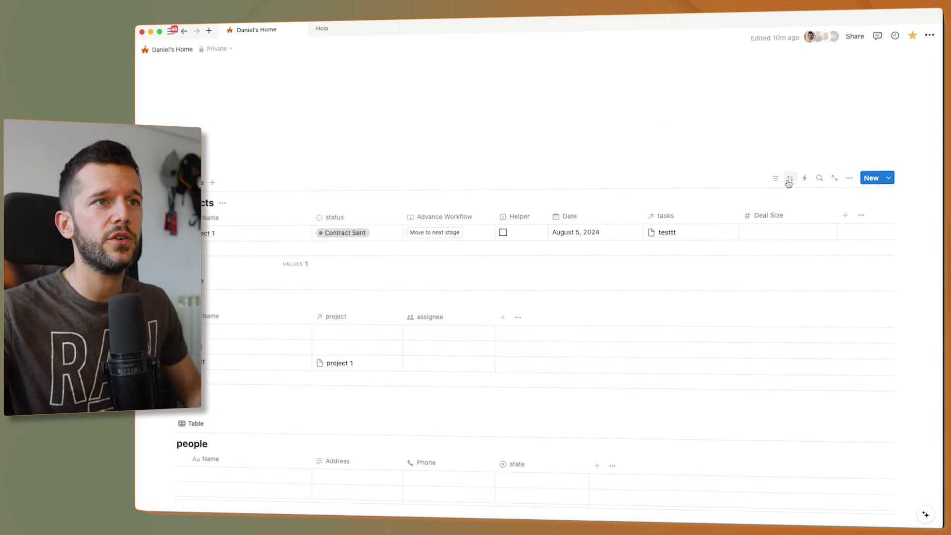
Start a new automation on the projects database and name it High Value Deal.
left_click(803, 179)
left_click(820, 345)
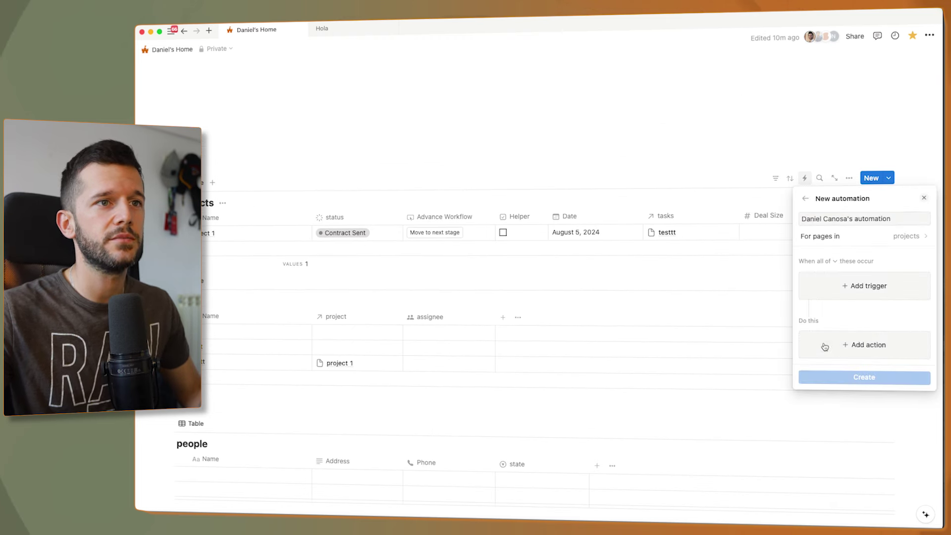
left_click_drag(823, 219, 844, 220)
key("super+a")
type("High Value Deal")
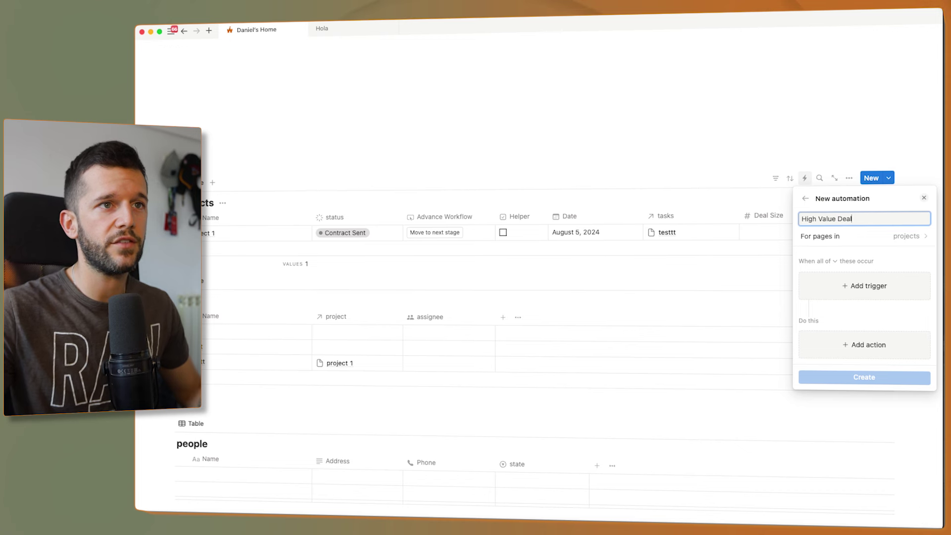
Add a trigger to the High Value Deal automation for Deal Size greater than 10000.
left_click(869, 287)
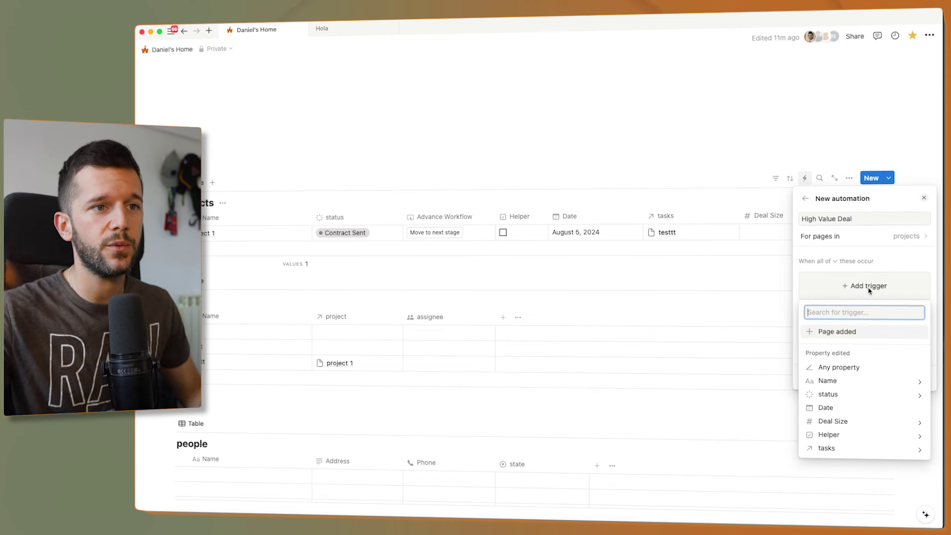
left_click(833, 421)
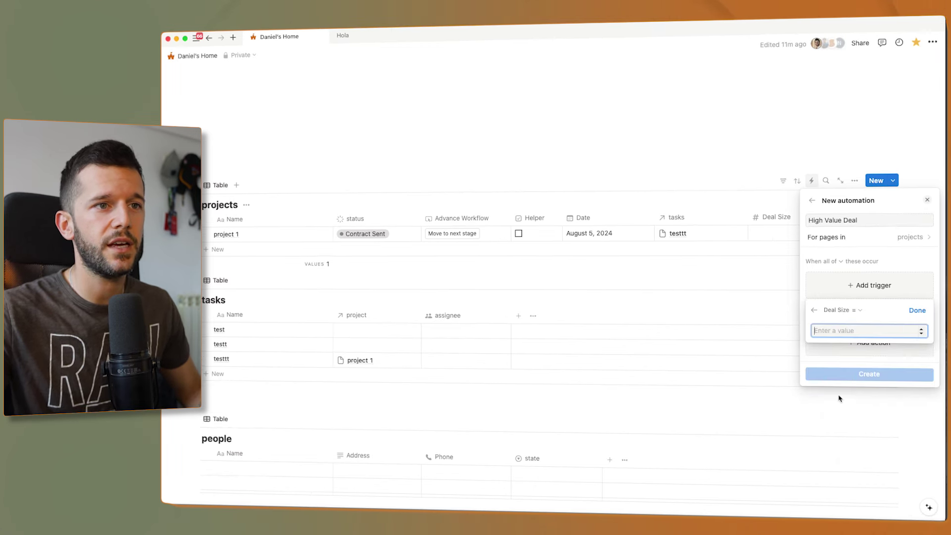
left_click(853, 311)
left_click(817, 351)
type("1")
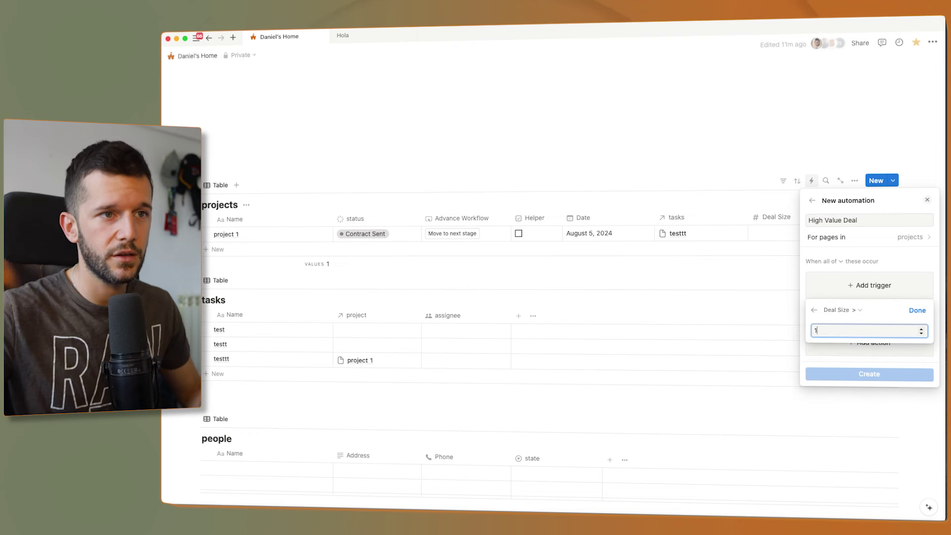
type("0000")
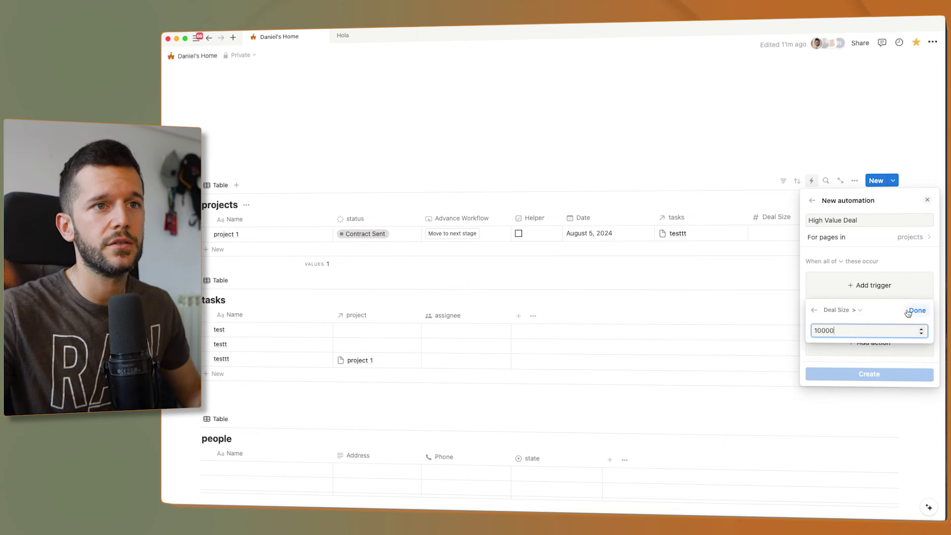
left_click(909, 311)
Add an action that adds a page named "Check this project" to the tasks database.
left_click(872, 339)
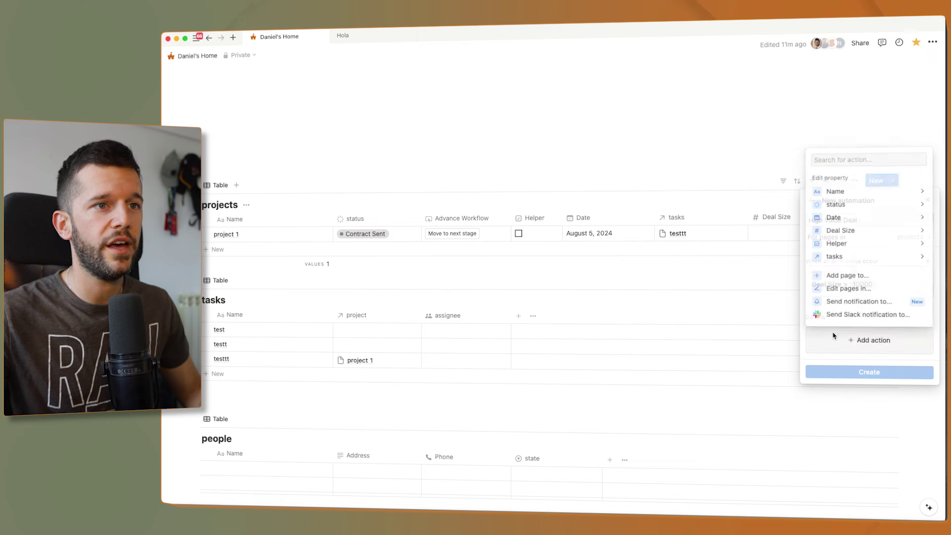
left_click(841, 276)
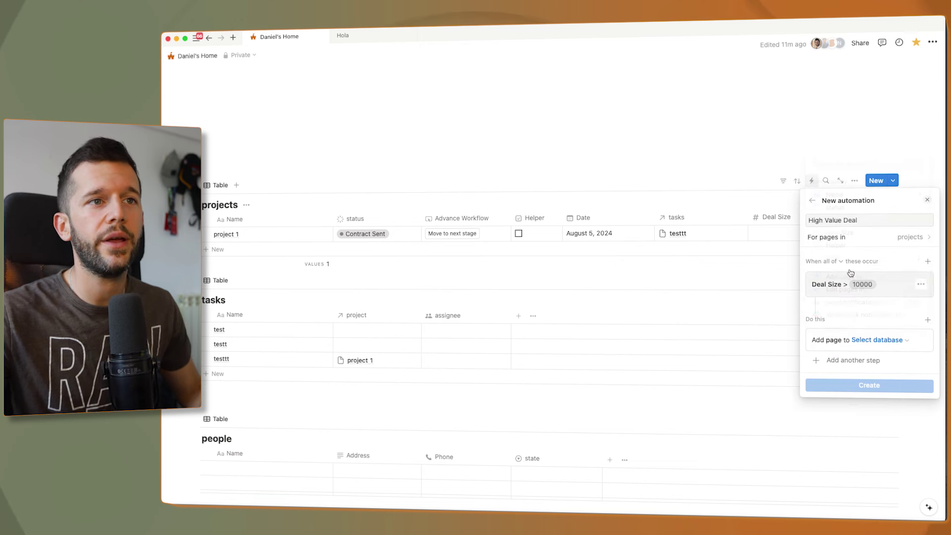
left_click(874, 340)
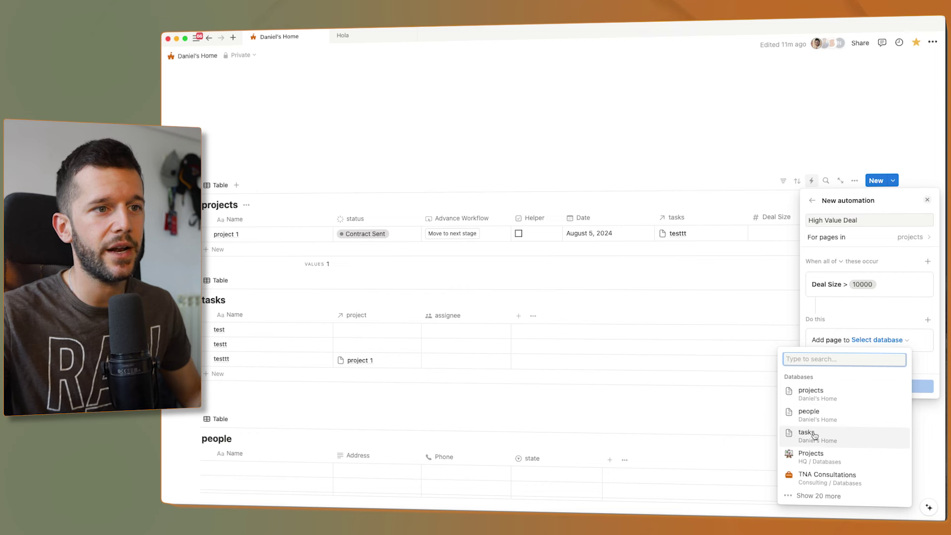
left_click(815, 440)
type("Check this project")
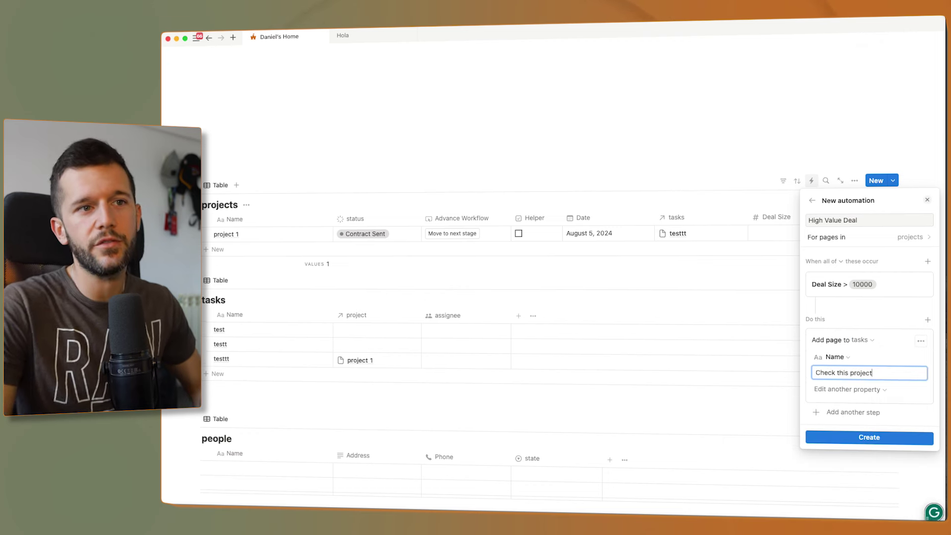
Set the new task's project property to This page and create the automation.
left_click(850, 389)
left_click(832, 435)
left_click(837, 410)
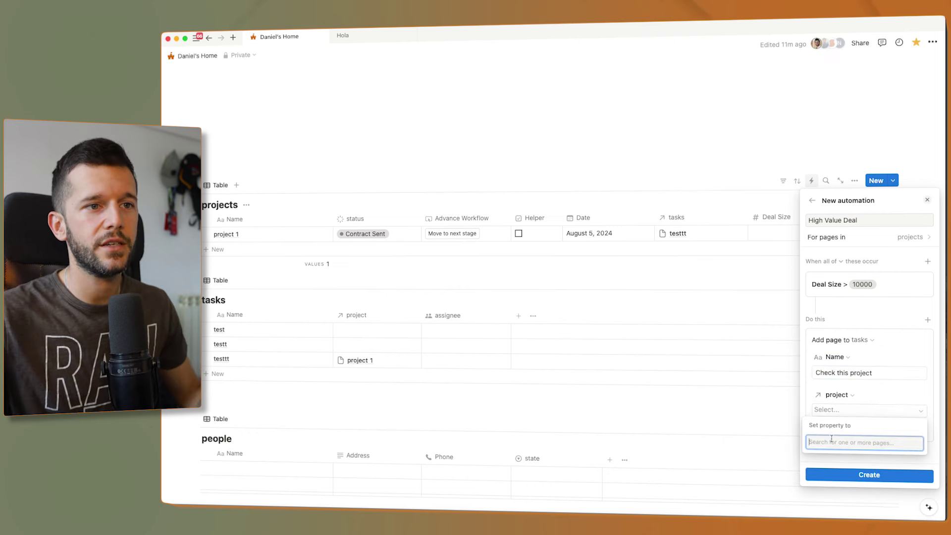
left_click(831, 467)
key("Escape")
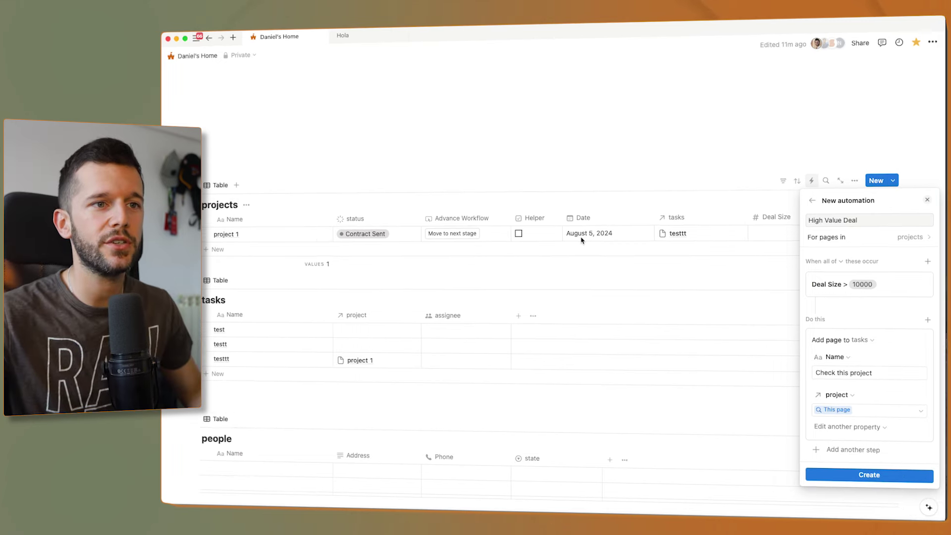
left_click(708, 225)
Enter a Deal Size of 11,000 for project 1 to test the automation.
left_click(752, 233)
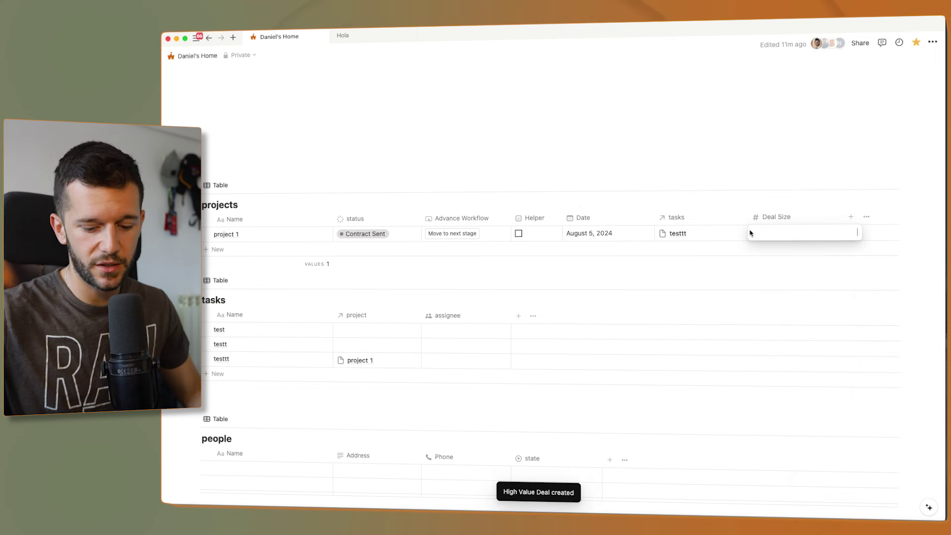
type("11,000")
key("Return")
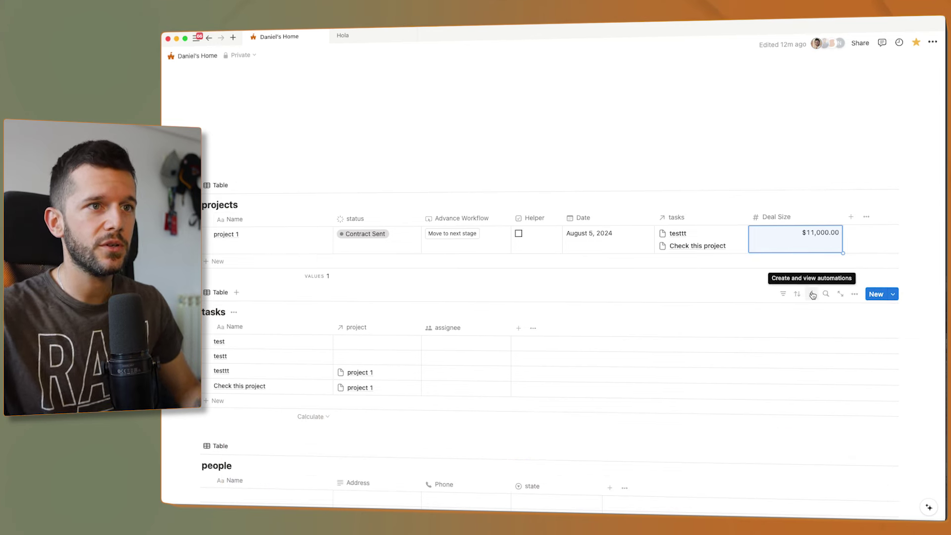
Add a Date property named Due Date to the tasks database.
left_click(515, 328)
left_click(841, 370)
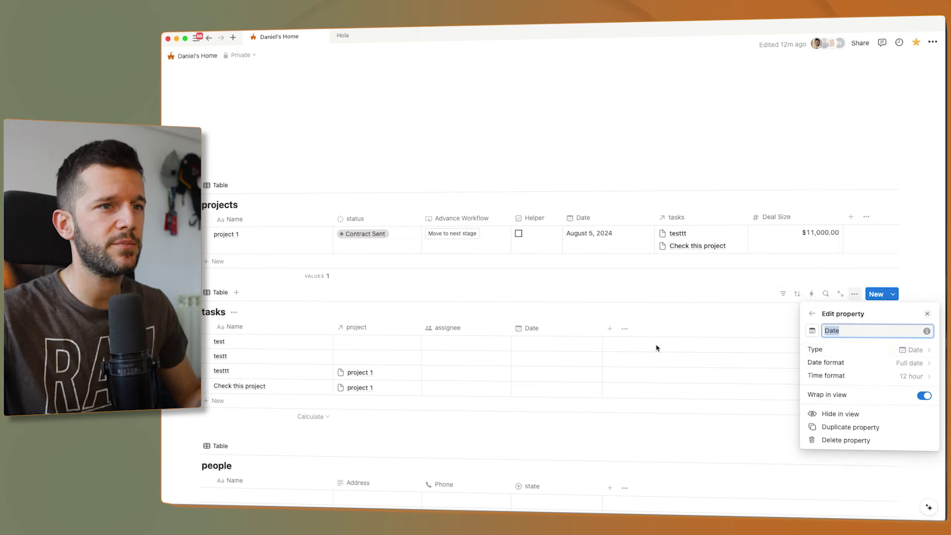
type("Due")
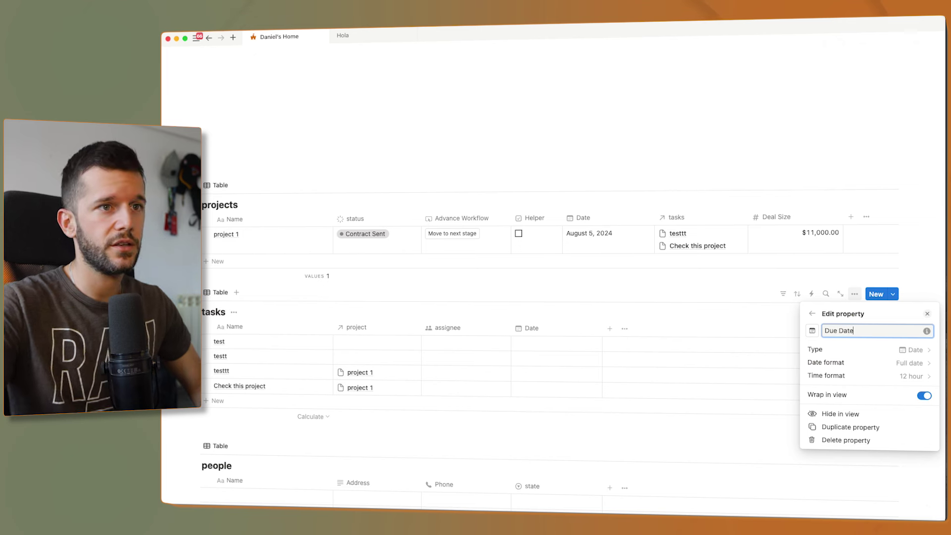
left_click(811, 294)
Start a new automation for the tasks database with a trigger for when Name contains "today".
left_click(810, 293)
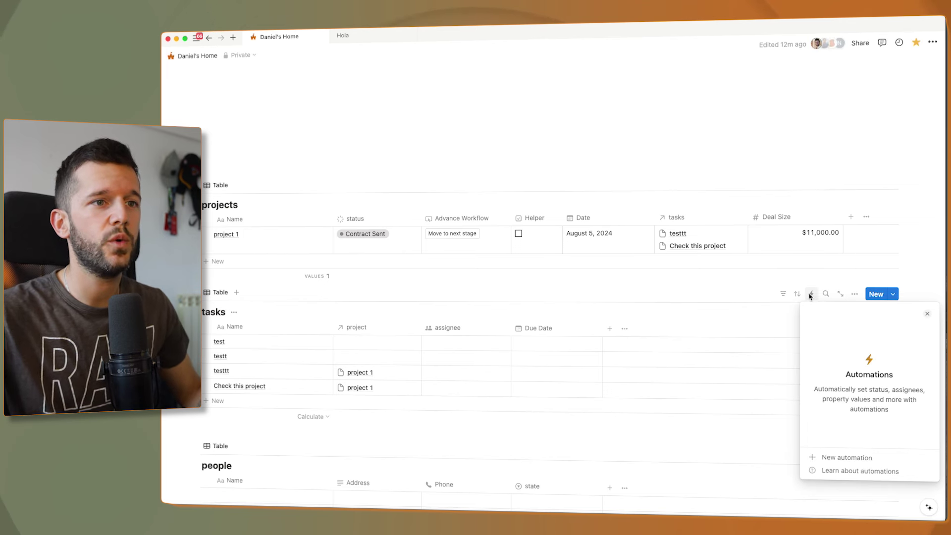
left_click(849, 457)
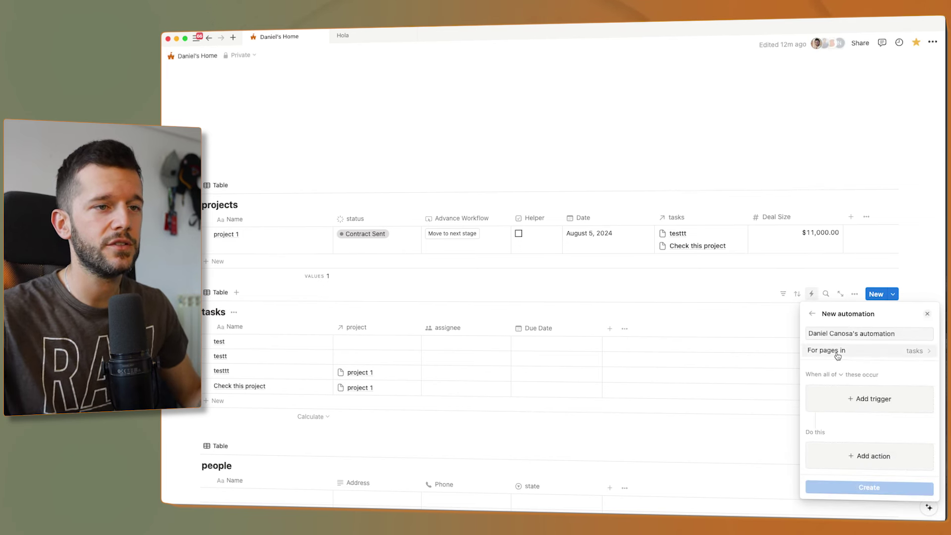
left_click(846, 392)
left_click(840, 359)
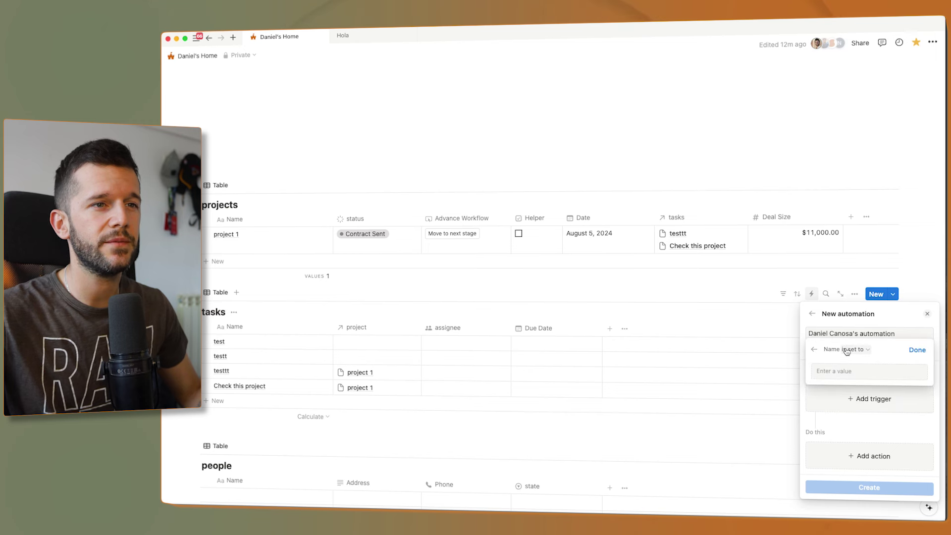
left_click(846, 350)
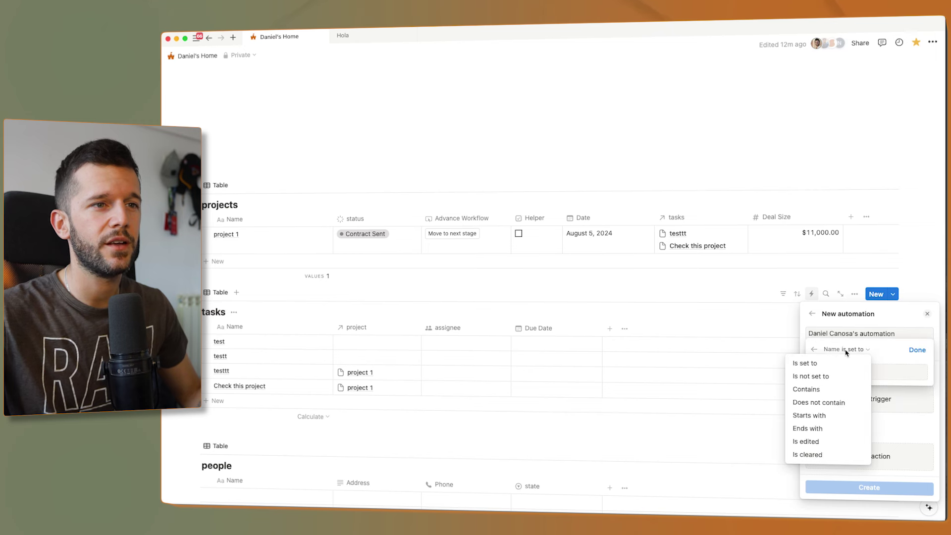
left_click(813, 390)
type("test")
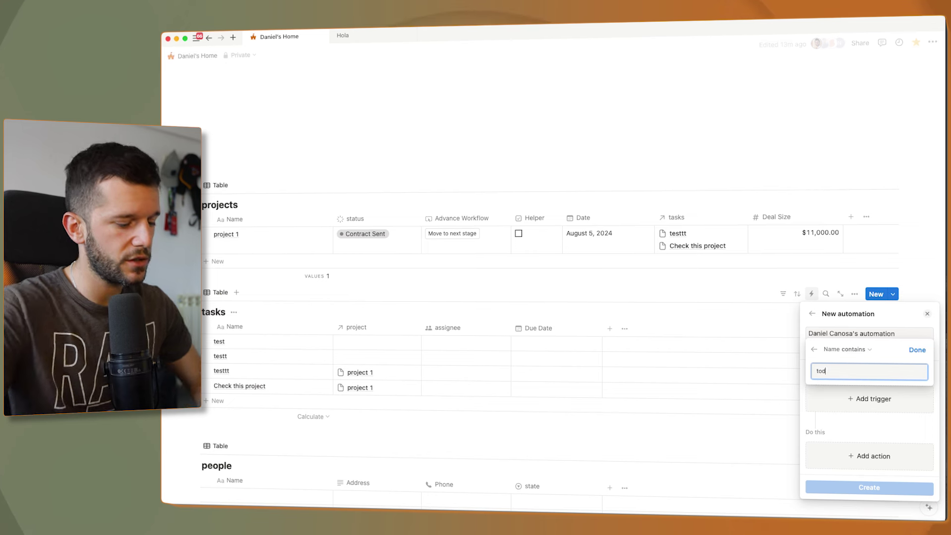
key("Return")
Add an action that sets Due Date to Today and create the automation.
left_click(852, 453)
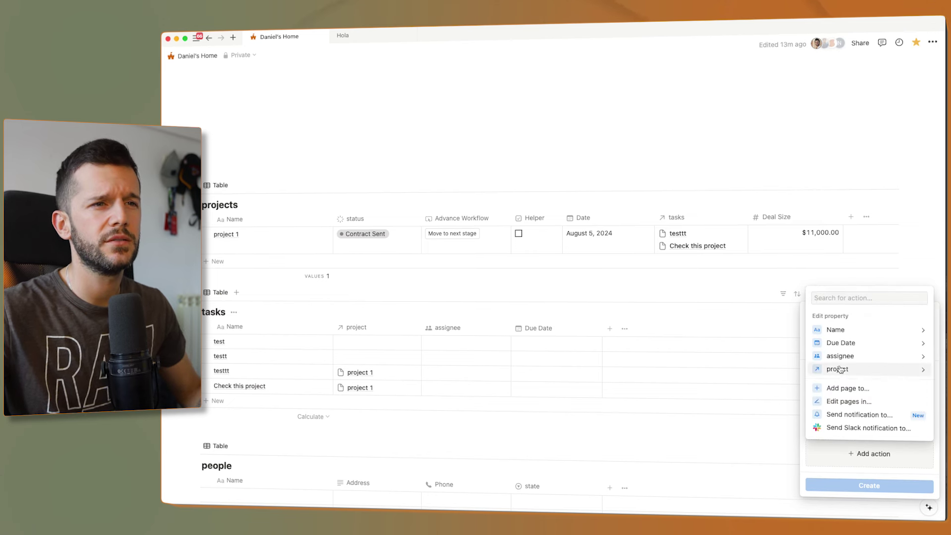
left_click(841, 344)
left_click(831, 411)
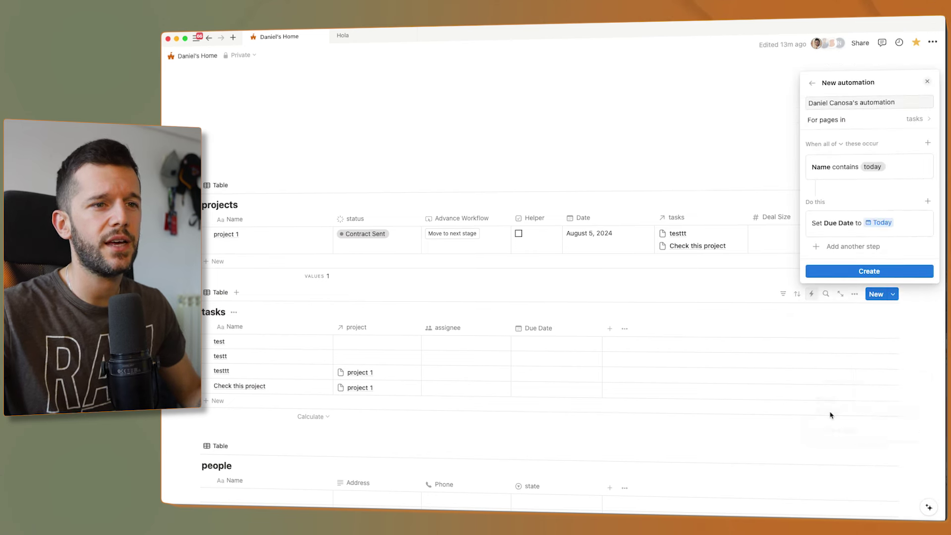
left_click(863, 276)
Add a task named "new task" to the tasks database and extend its name to "new task today".
left_click(267, 433)
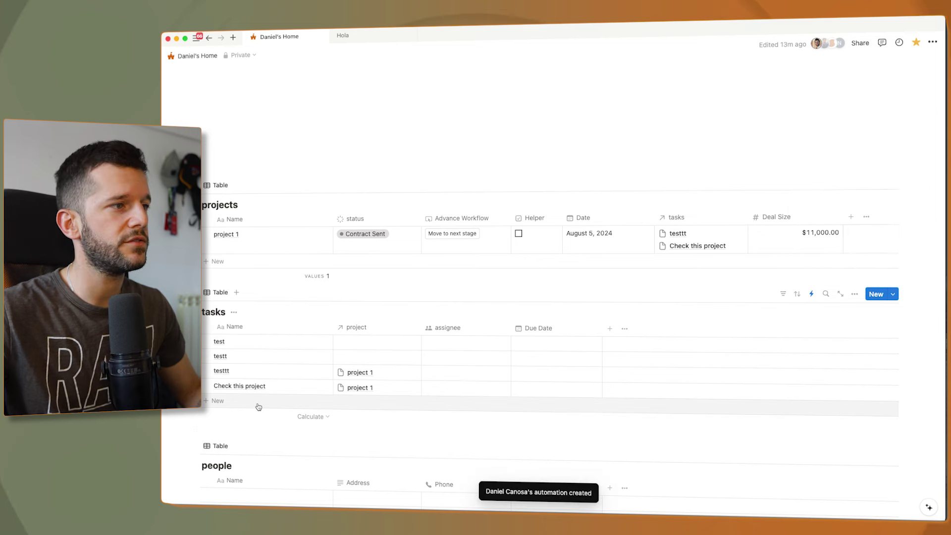
left_click(256, 402)
type("new task")
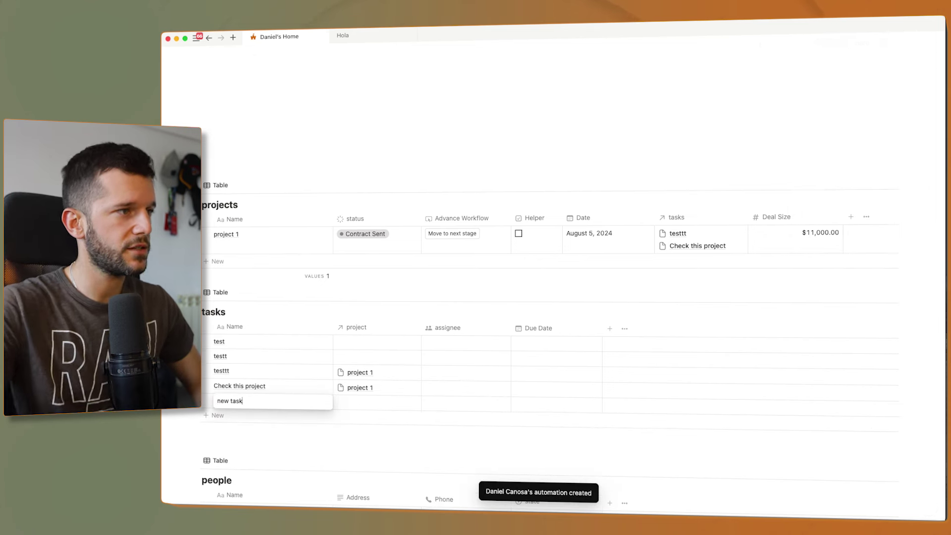
key("Return")
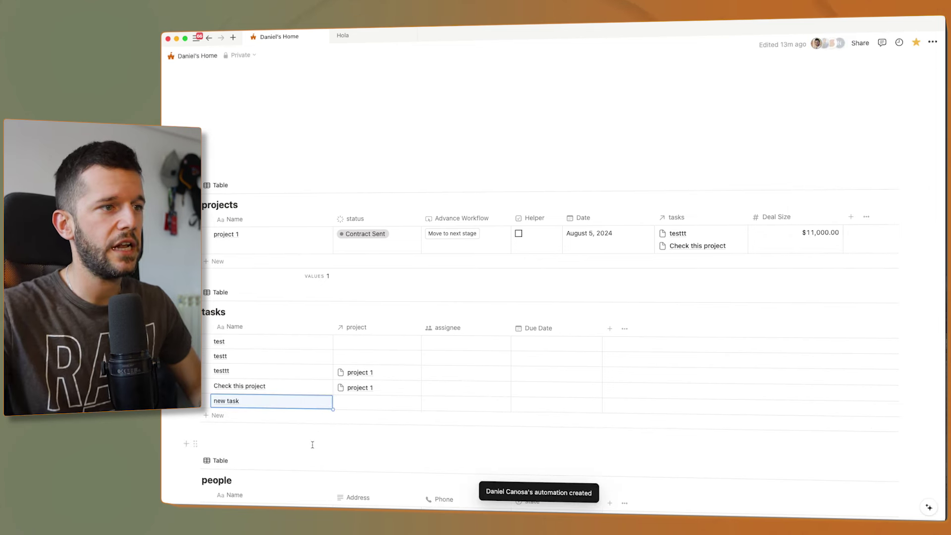
left_click(250, 401)
type("today")
key("Return")
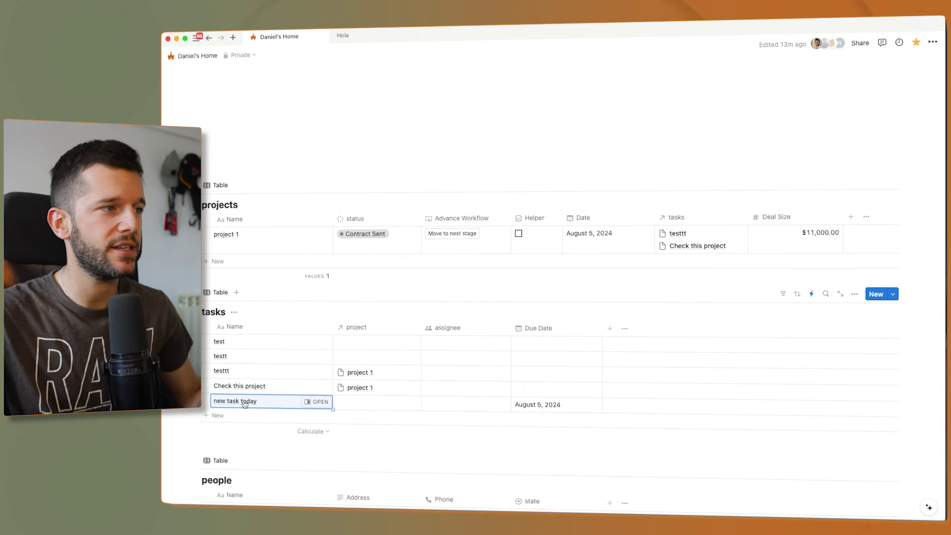
Add another task named "do this Today" to test the trigger with a capitalised word.
left_click(254, 415)
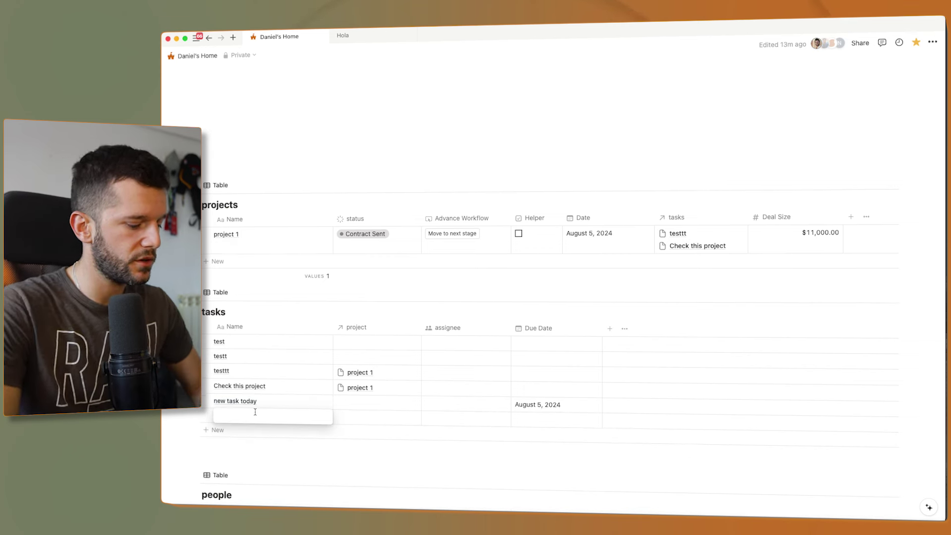
type("do this Today")
key("Return")
Start a new automation for the people database with a trigger for when Phone starts with 91.
scroll(318, 460, "down", 5)
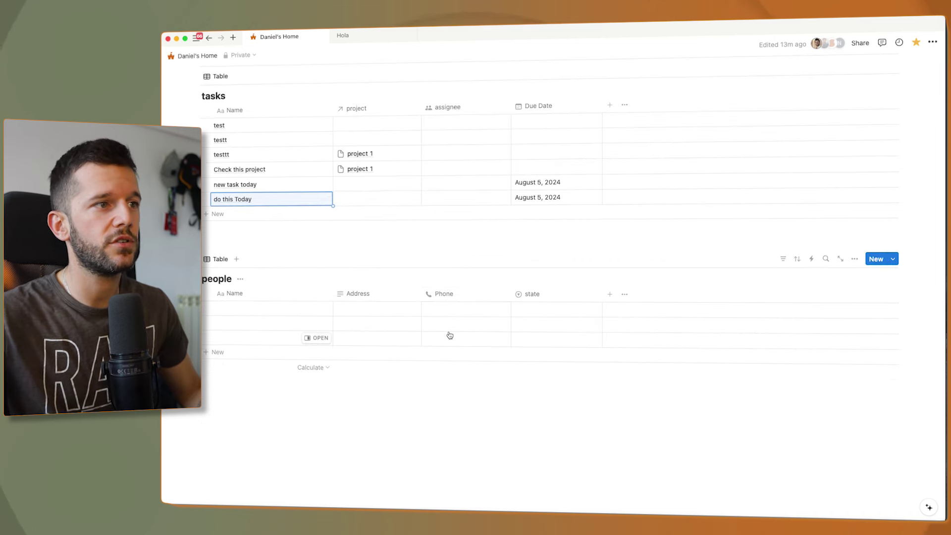
left_click(811, 258)
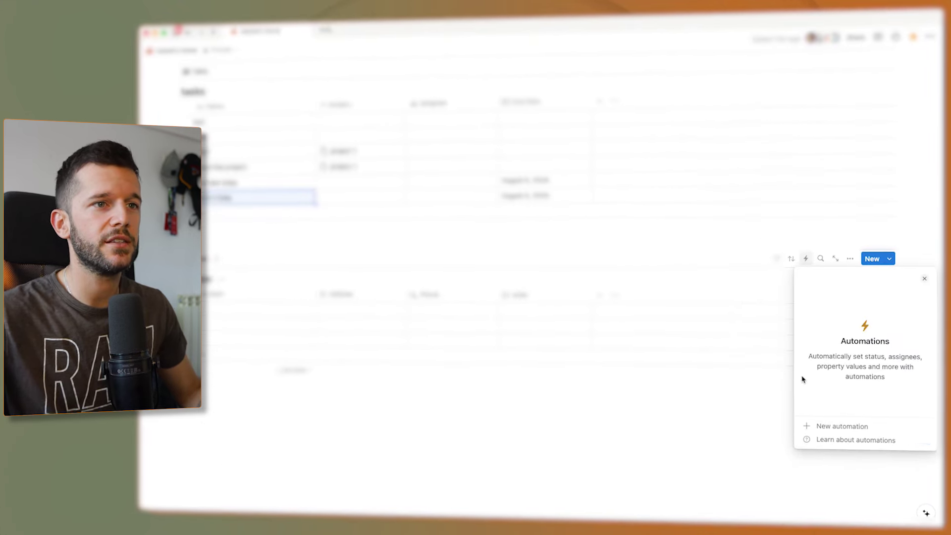
left_click(825, 425)
left_click(861, 366)
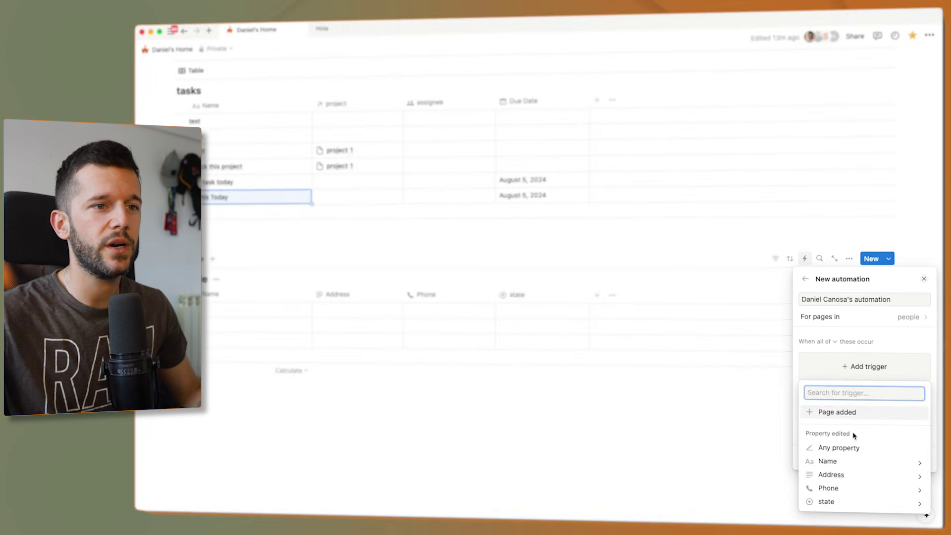
left_click(853, 491)
left_click(814, 457)
type("9")
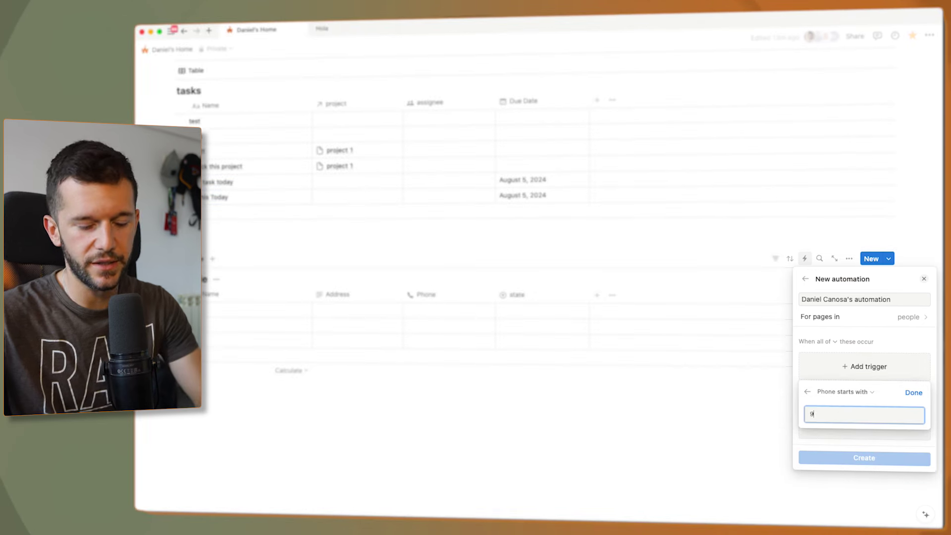
type("1")
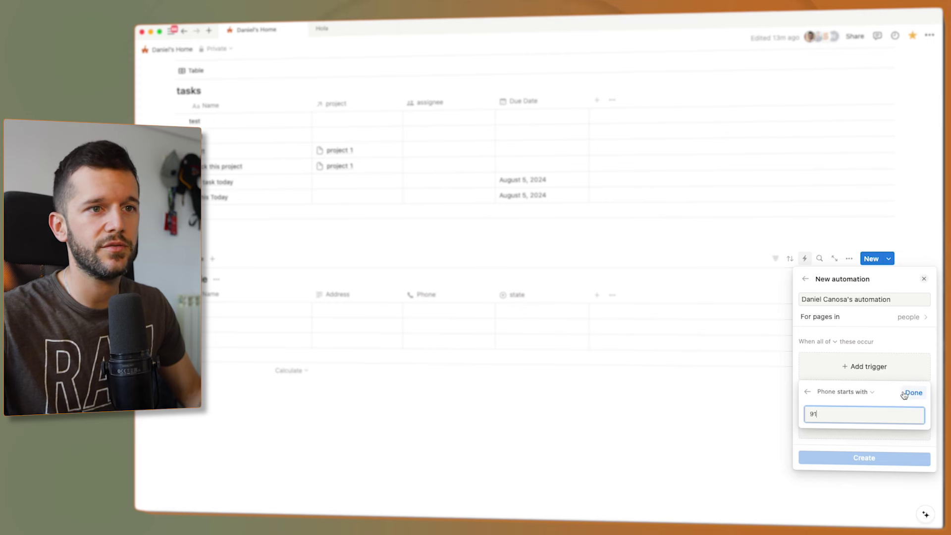
left_click(911, 393)
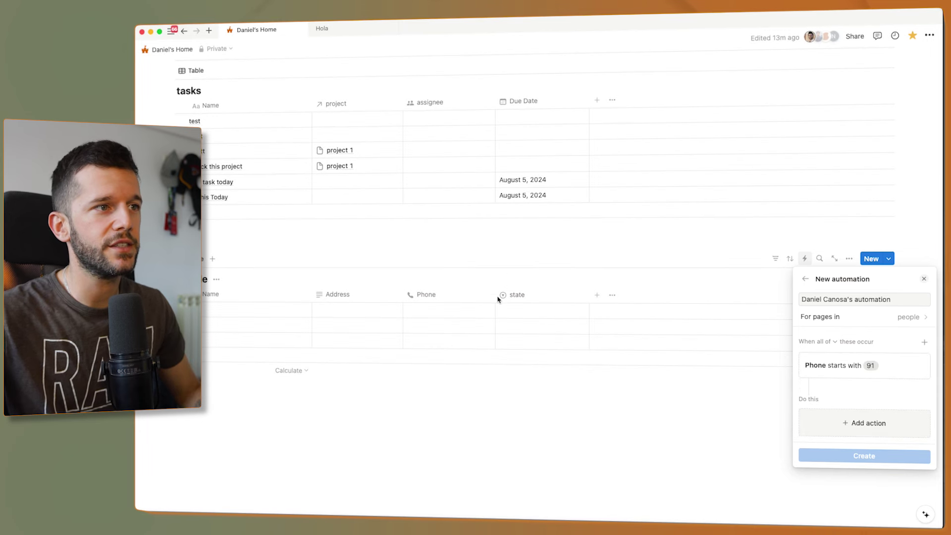
Add an action that sets state to MAD and create the automation.
left_click(849, 423)
left_click(818, 335)
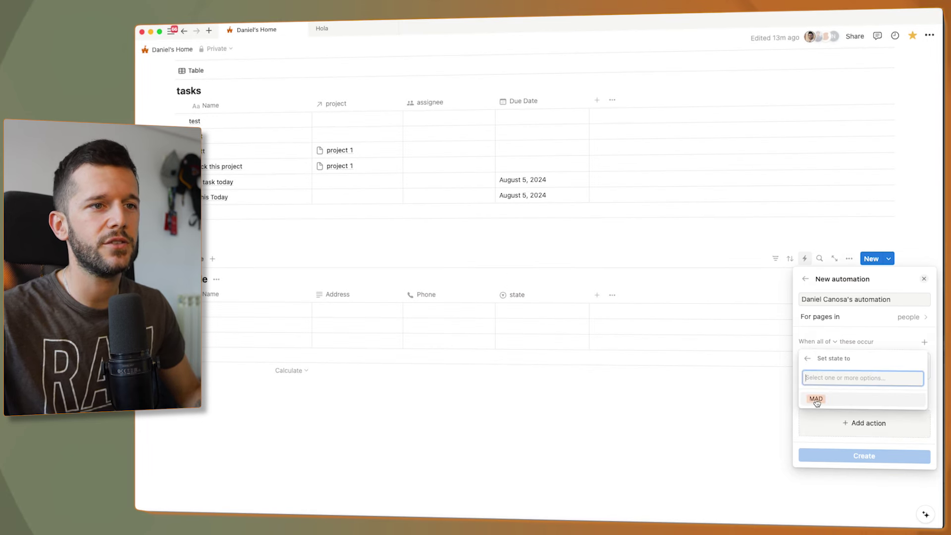
left_click(816, 398)
left_click(865, 472)
Enter a phone number starting with 91 and a sample address in the first row of the people database.
left_click(433, 310)
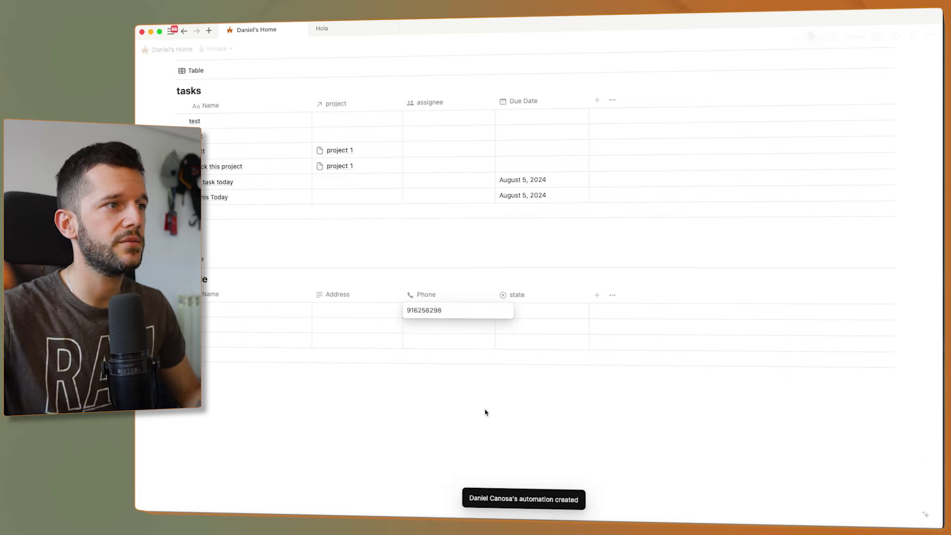
key("Return")
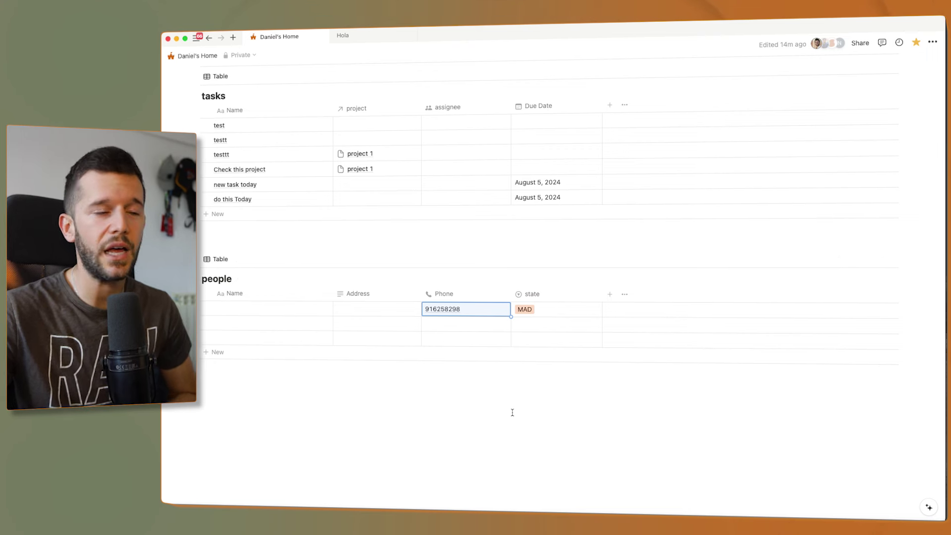
left_click(368, 309)
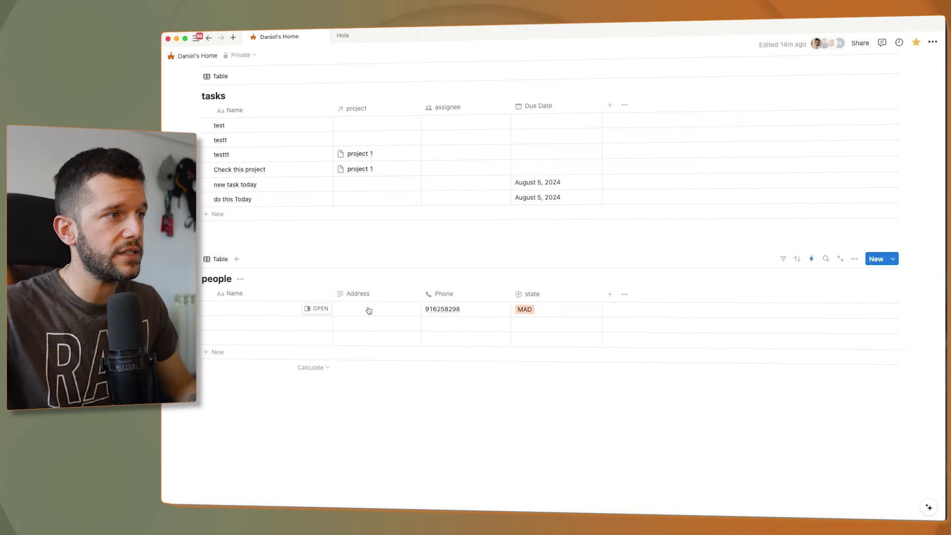
type("address")
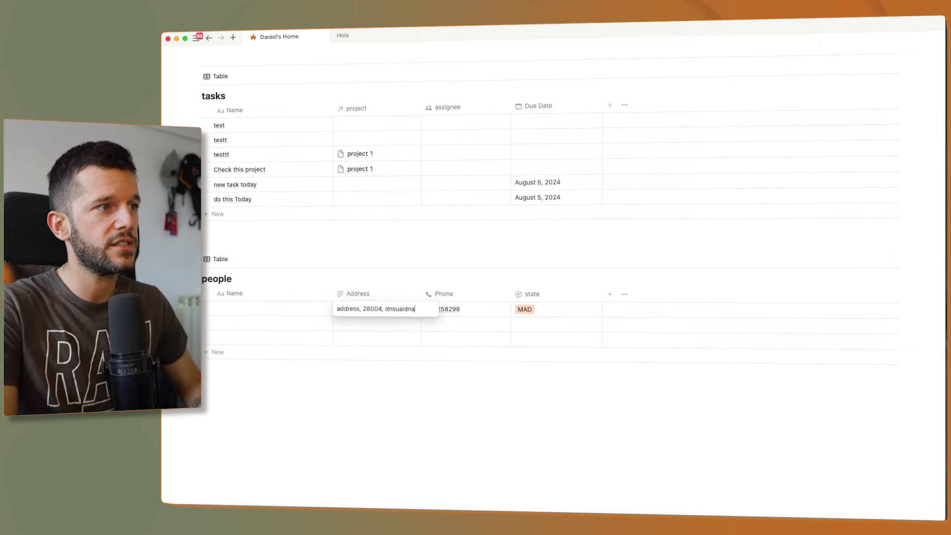
type(", 28004, dnsuaidna")
key("Escape")
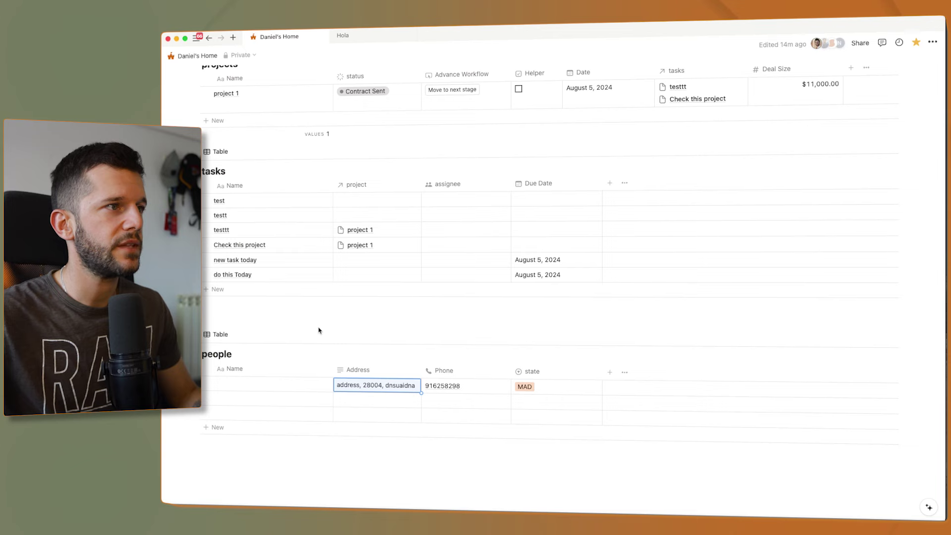
scroll(351, 236, "up", 5)
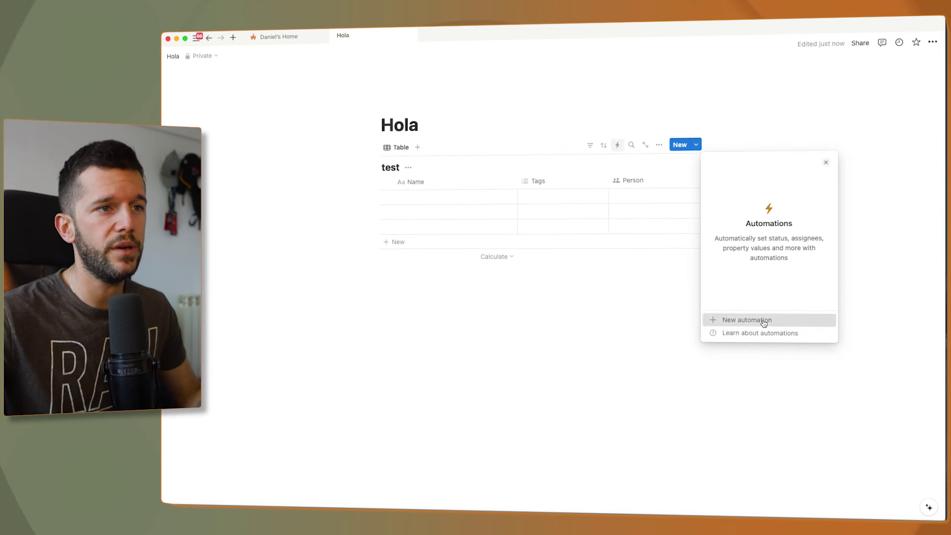
left_click(766, 322)
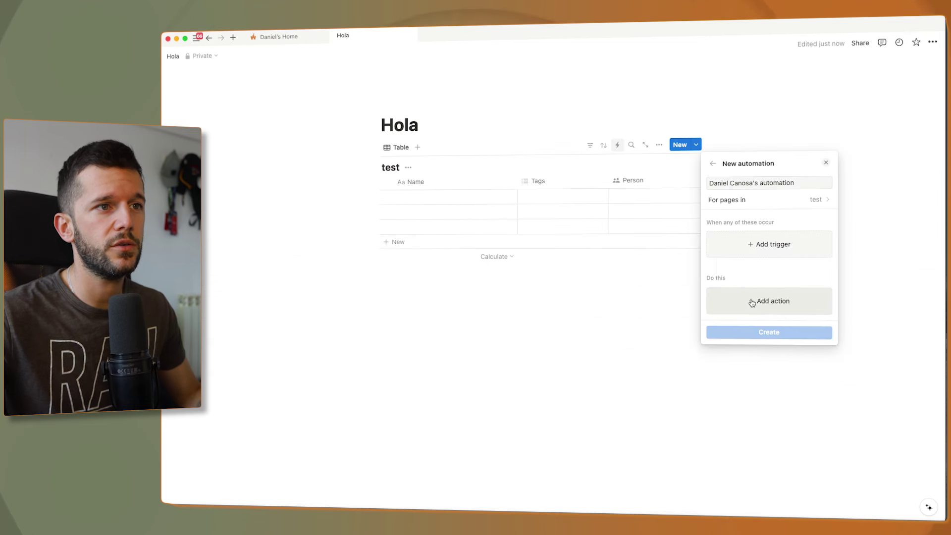
left_click(735, 371)
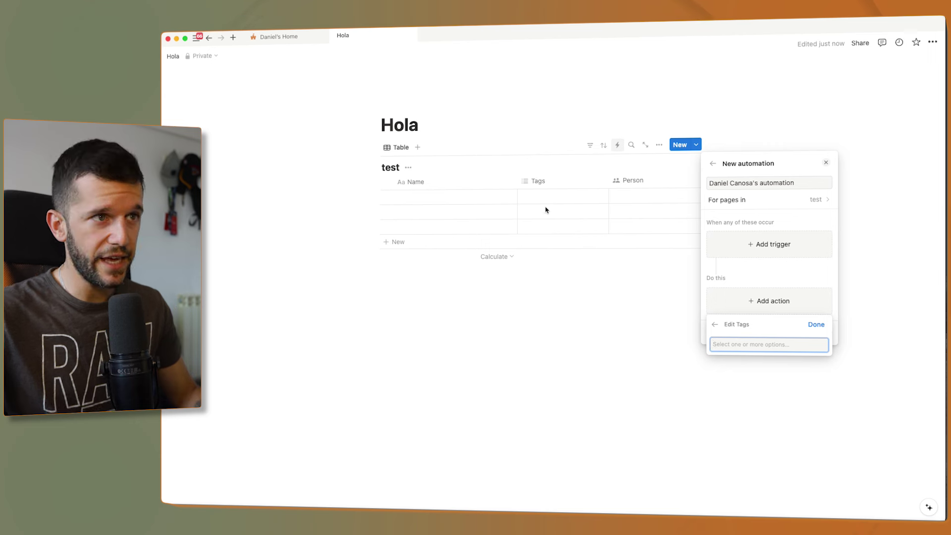
key("Escape")
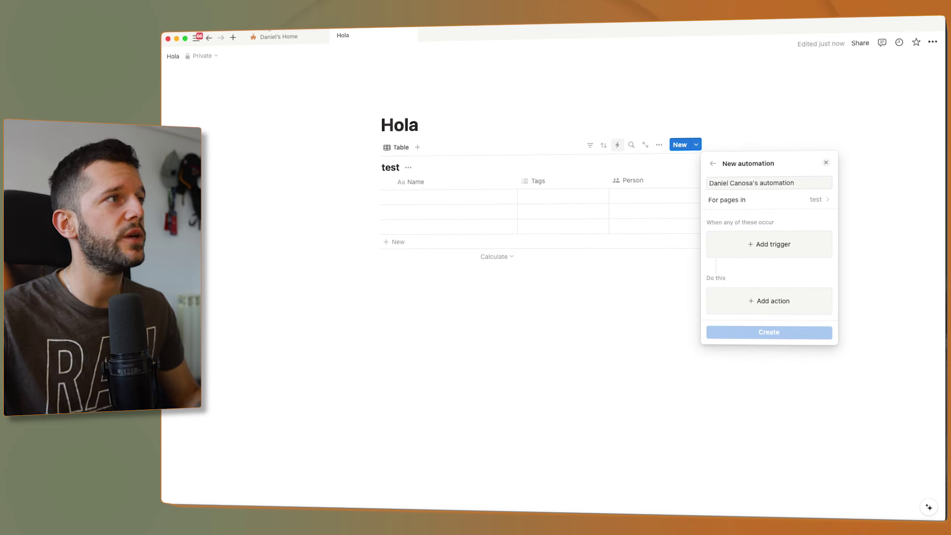
key("ctrl+shift+Tab")
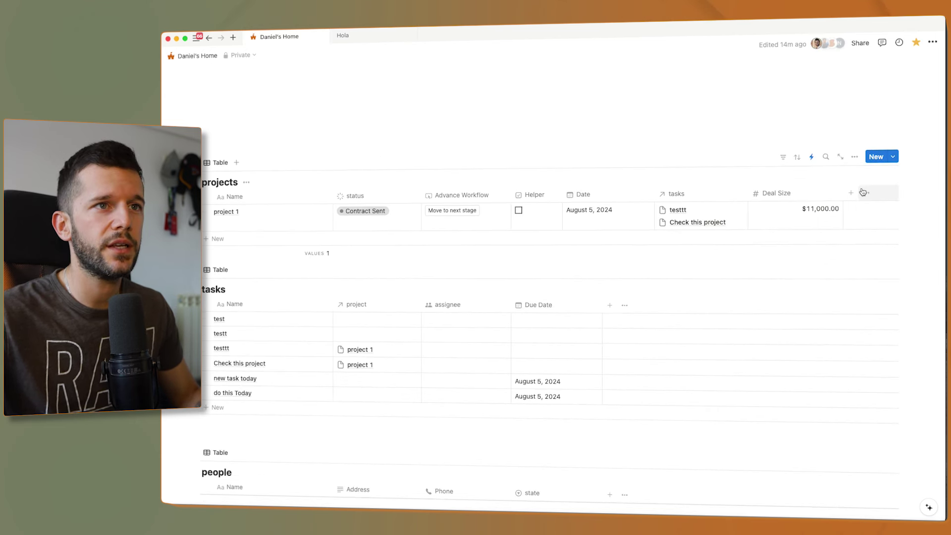
Add a multi-select property named Milestones to the projects database with the options Contract Sent and Contract Paid.
left_click(852, 194)
left_click(839, 368)
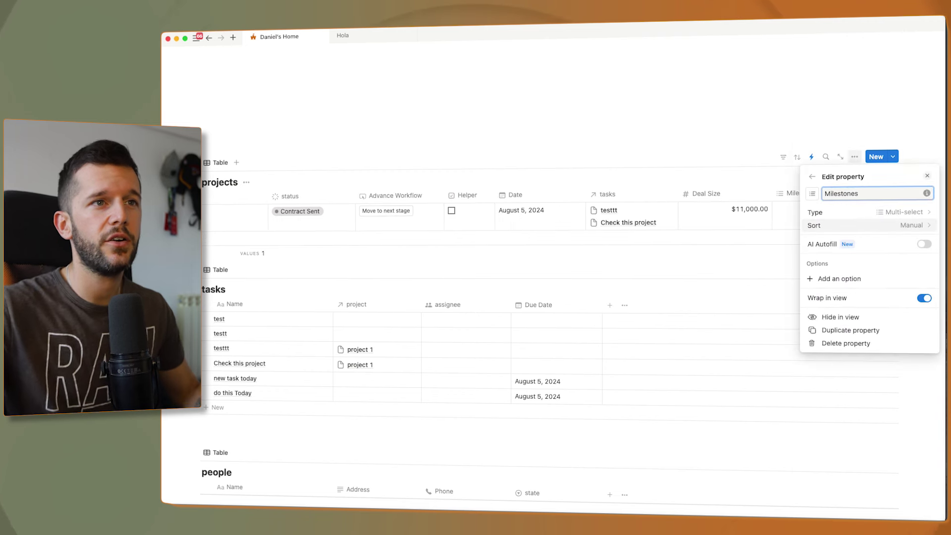
left_click(828, 278)
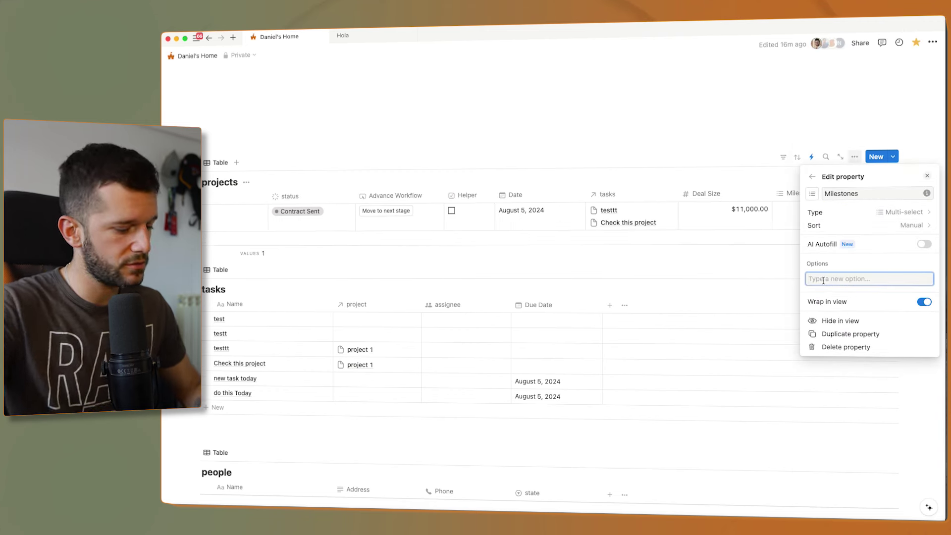
type("Contract Sent")
key("Return")
type("Contract Paid")
key("Return")
left_click(791, 280)
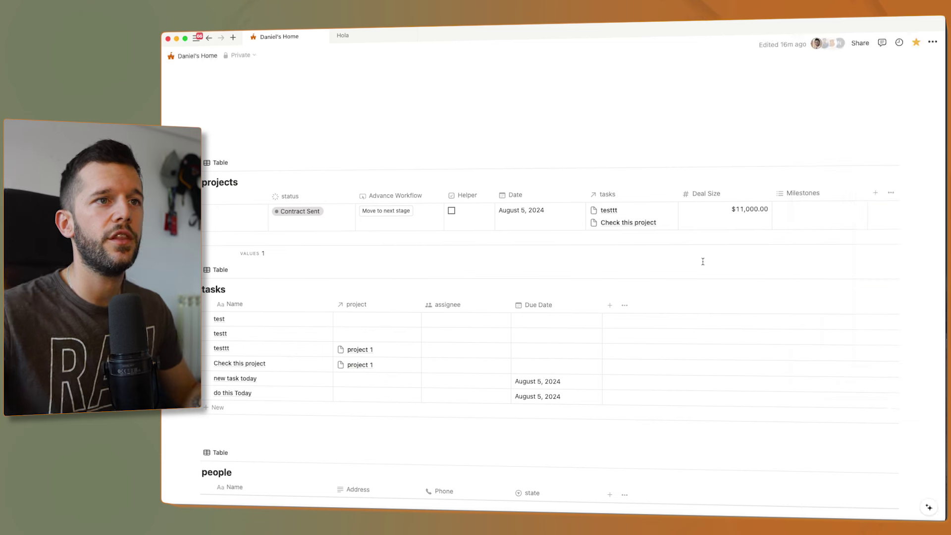
Set the status of project 1 to First Call.
scroll(779, 219, "left", 3)
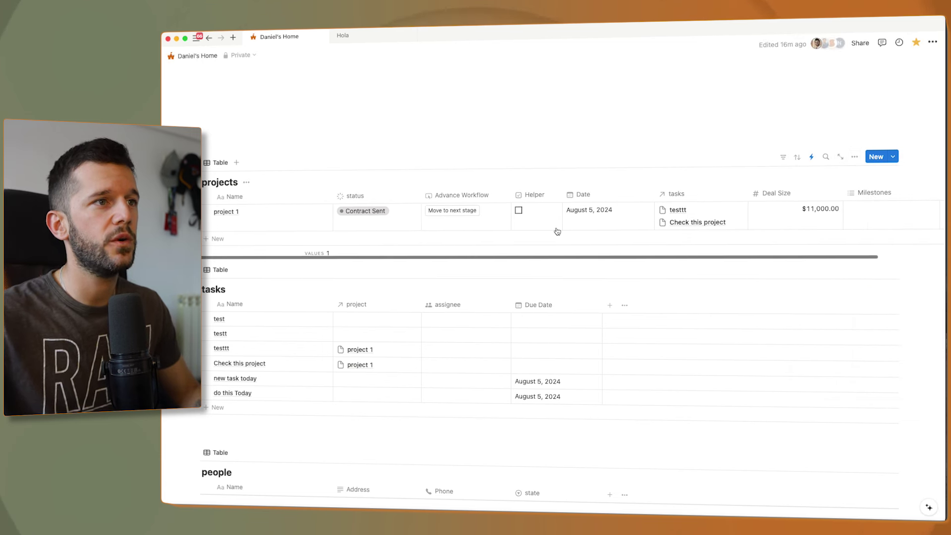
left_click(404, 224)
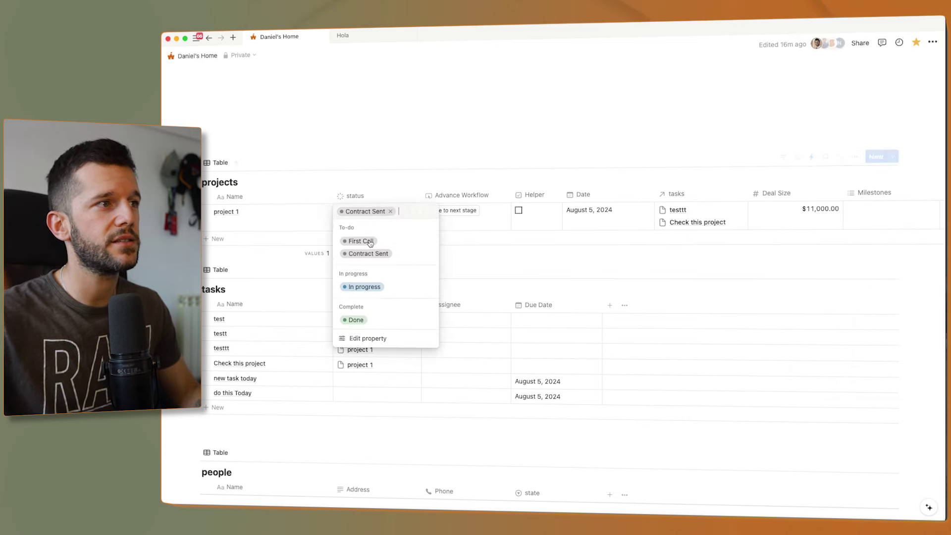
left_click(367, 242)
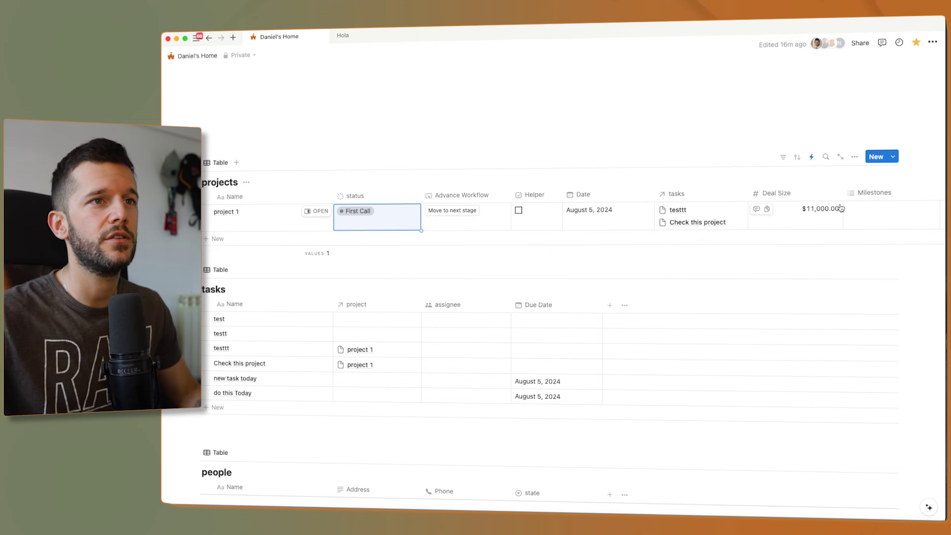
Add a Contract Paid option to the To-do group of the projects database's status property.
left_click(409, 211)
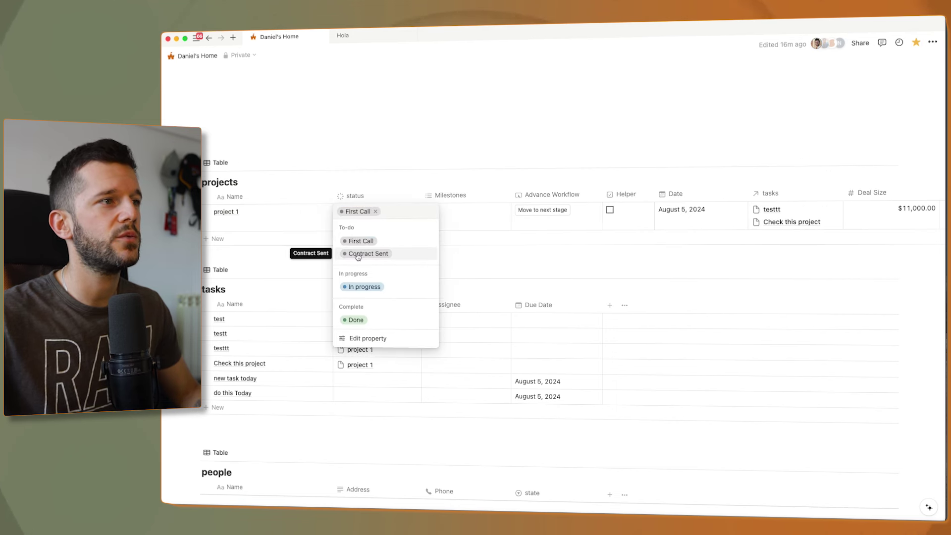
key("Escape")
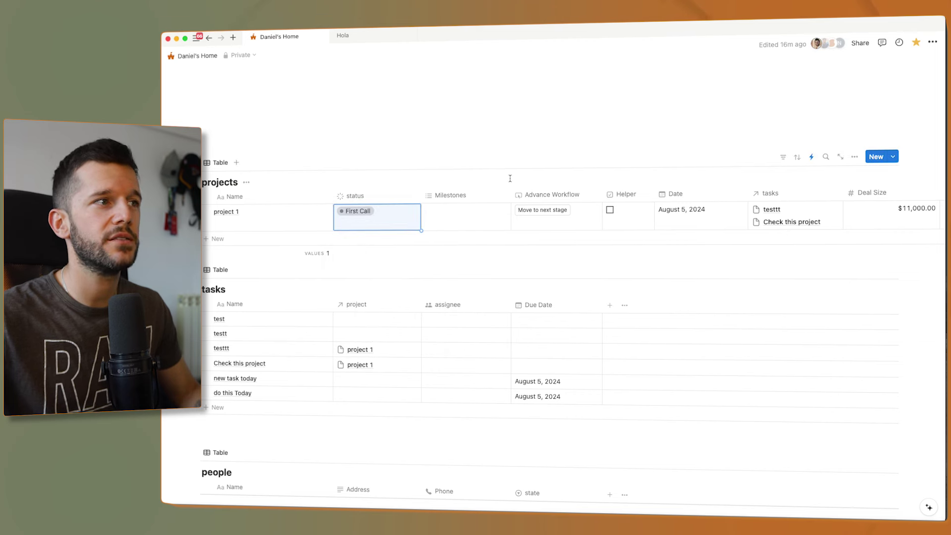
left_click(355, 195)
left_click(369, 229)
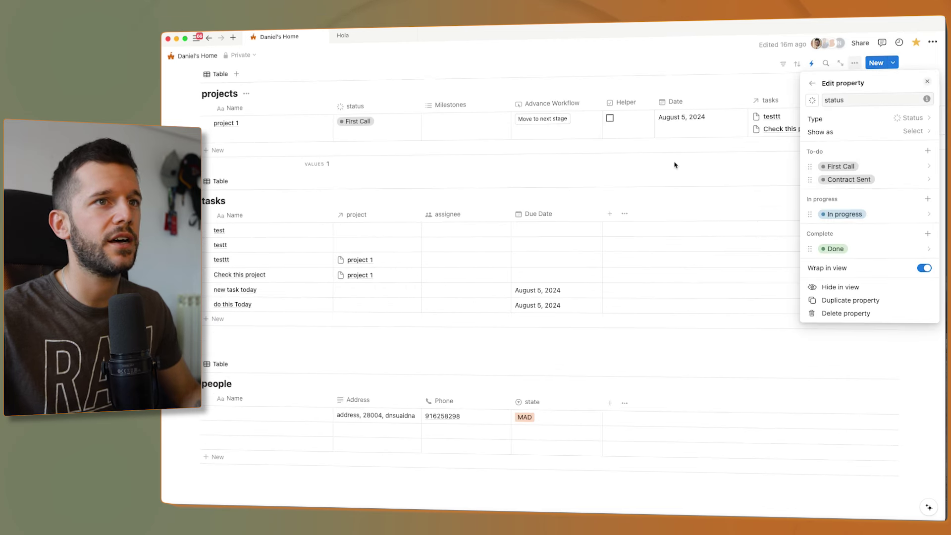
left_click(924, 150)
type("Contract Paid")
key("Escape")
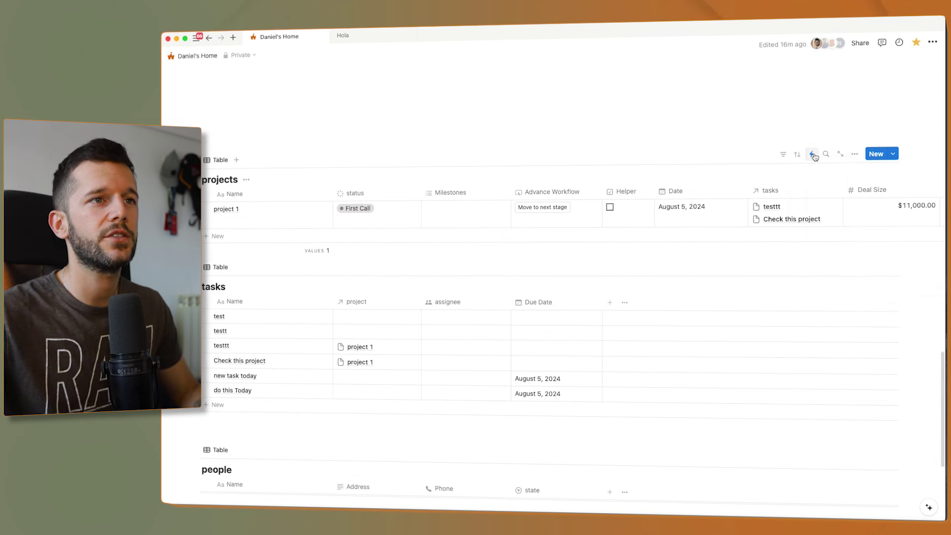
Start a new automation on the projects database that triggers when status is set to Contract Sent.
left_click(811, 153)
left_click(838, 277)
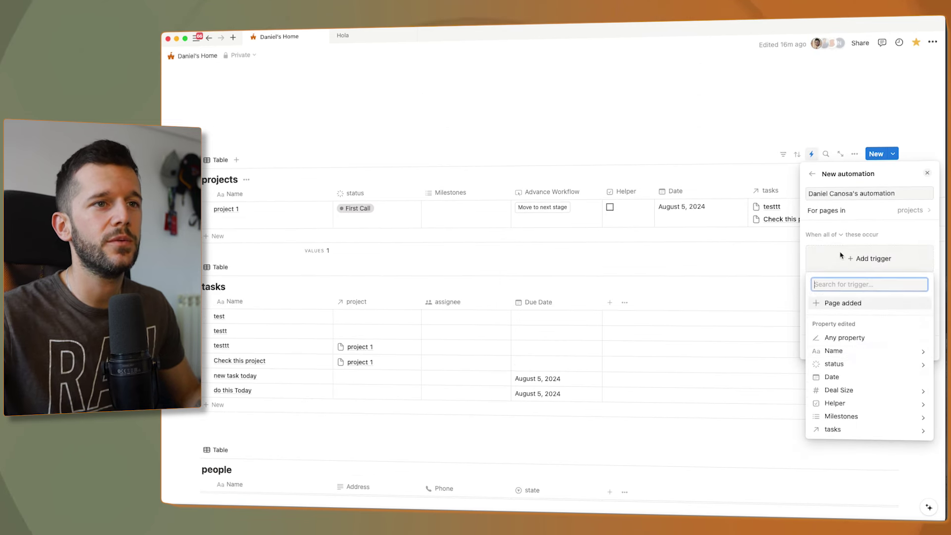
left_click(836, 364)
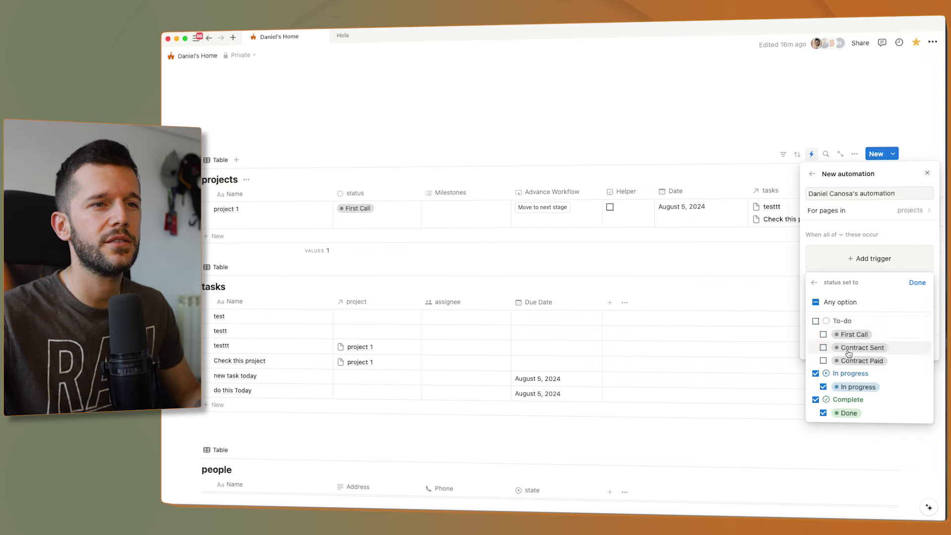
left_click(917, 282)
Add an action that adds Contract Sent to Milestones instead of replacing its values, and create the automation.
left_click(871, 312)
left_click(845, 203)
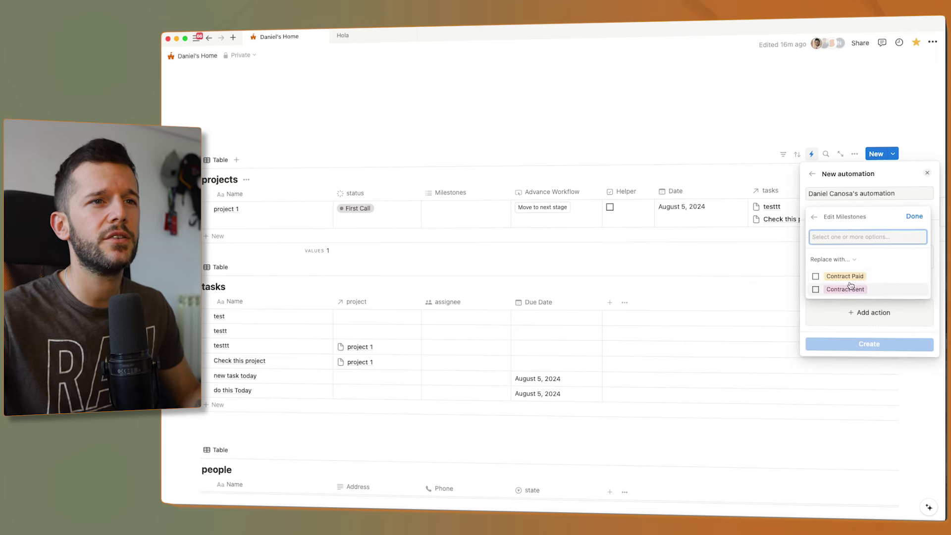
left_click(835, 260)
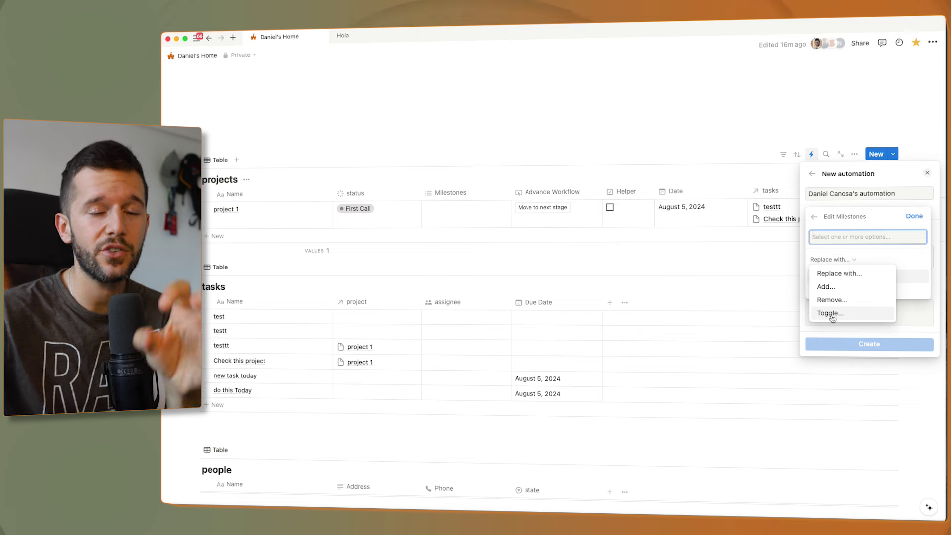
left_click(826, 286)
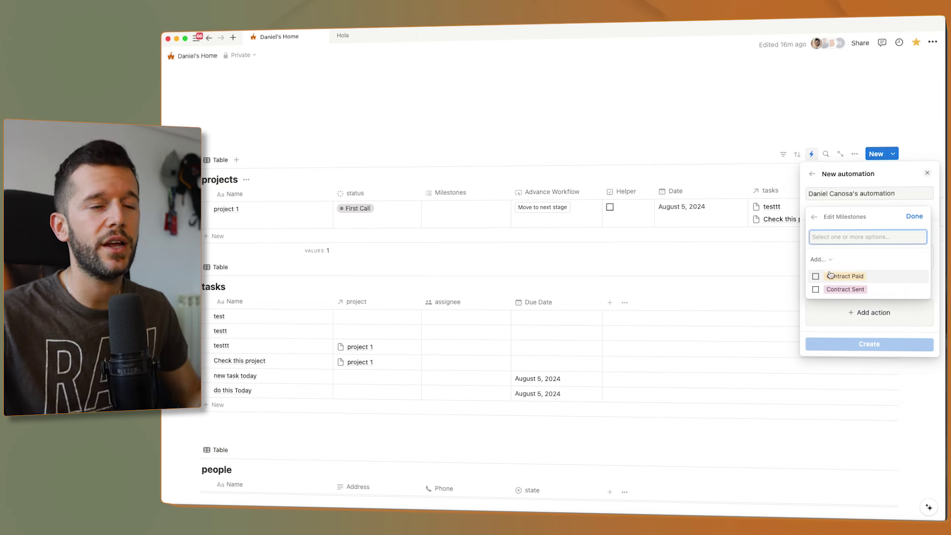
left_click(842, 289)
left_click(912, 216)
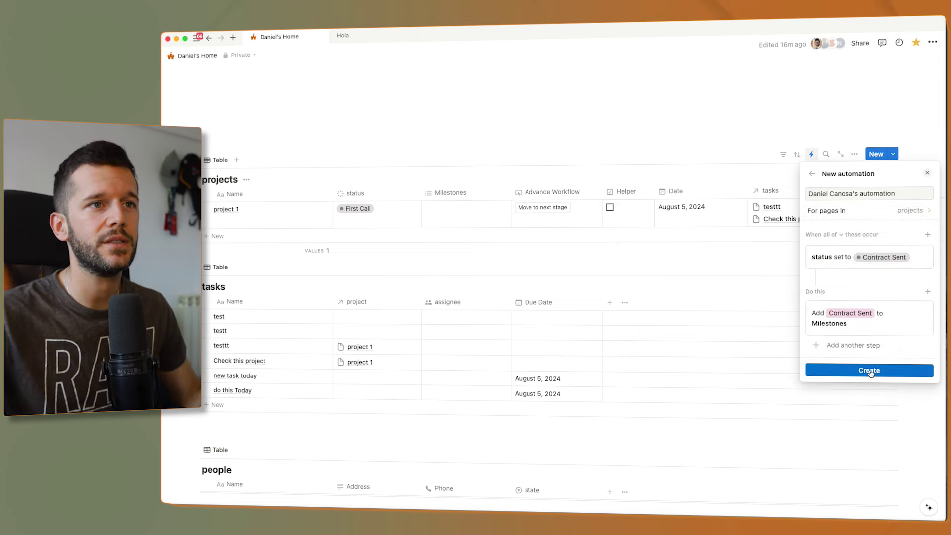
left_click(870, 370)
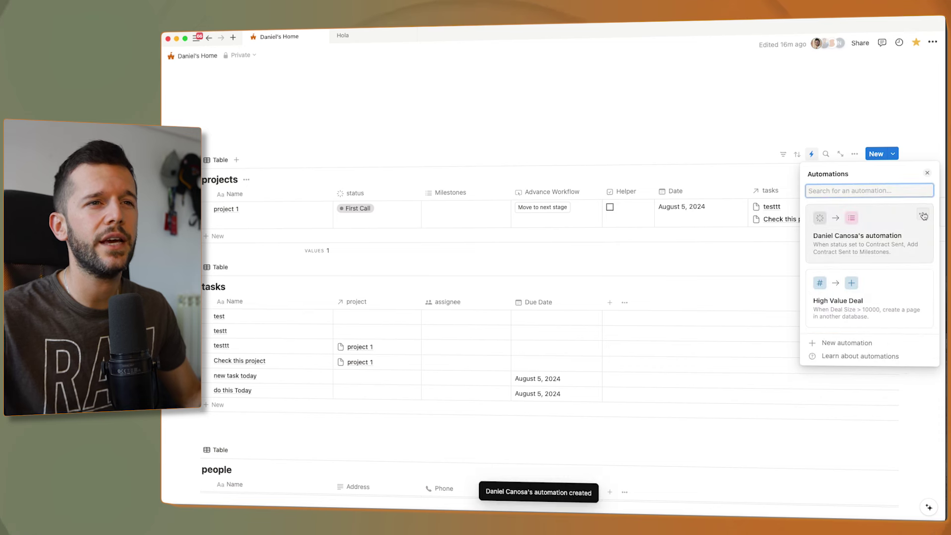
Duplicate the Contract Sent automation and change the copy's trigger to status set to Contract Paid.
left_click(823, 278)
left_click(860, 272)
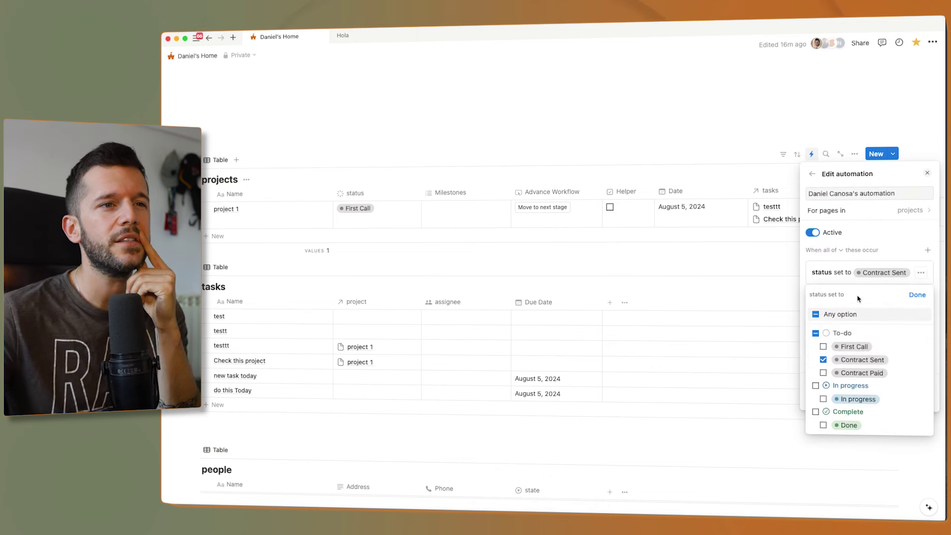
left_click(823, 373)
left_click(823, 360)
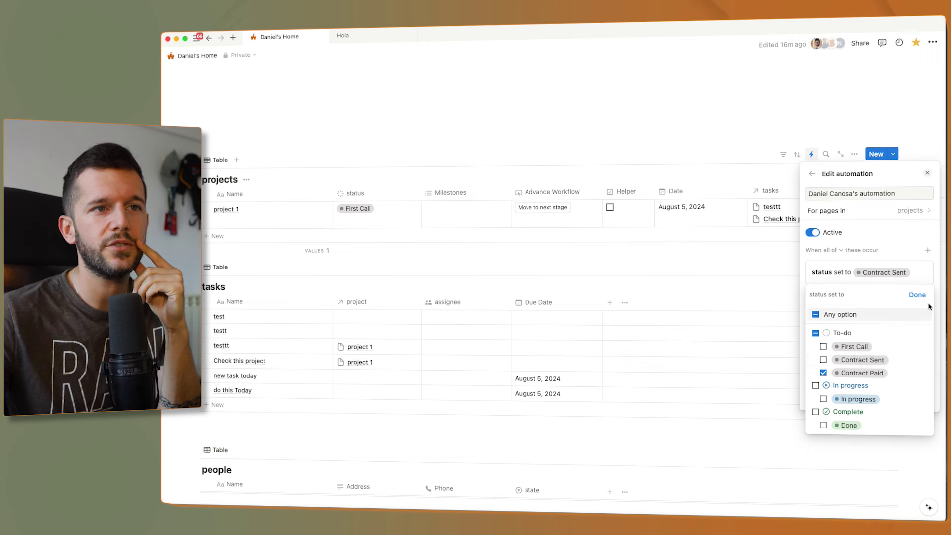
left_click(917, 294)
Change the duplicated automation's action to add only Contract Paid to Milestones, and save it.
left_click(870, 338)
left_click(842, 420)
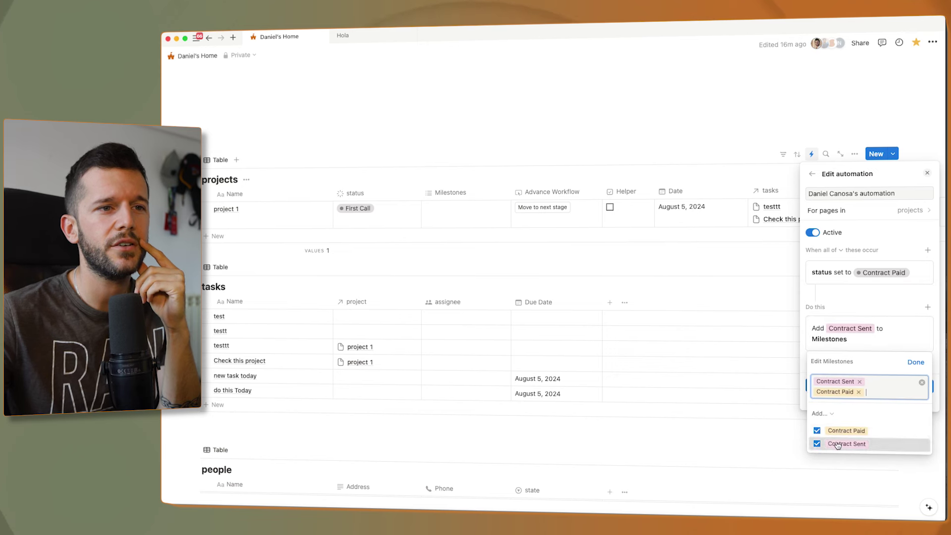
left_click(844, 440)
left_click(914, 362)
left_click(886, 386)
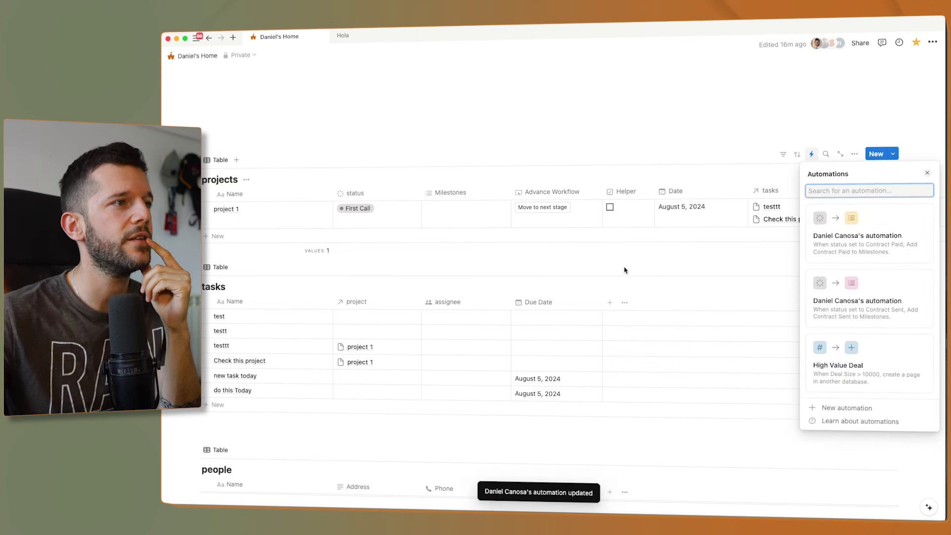
Test the automations by setting project 1's status to Contract Sent and, once Milestones updates, to Contract Paid.
left_click(405, 249)
left_click(377, 211)
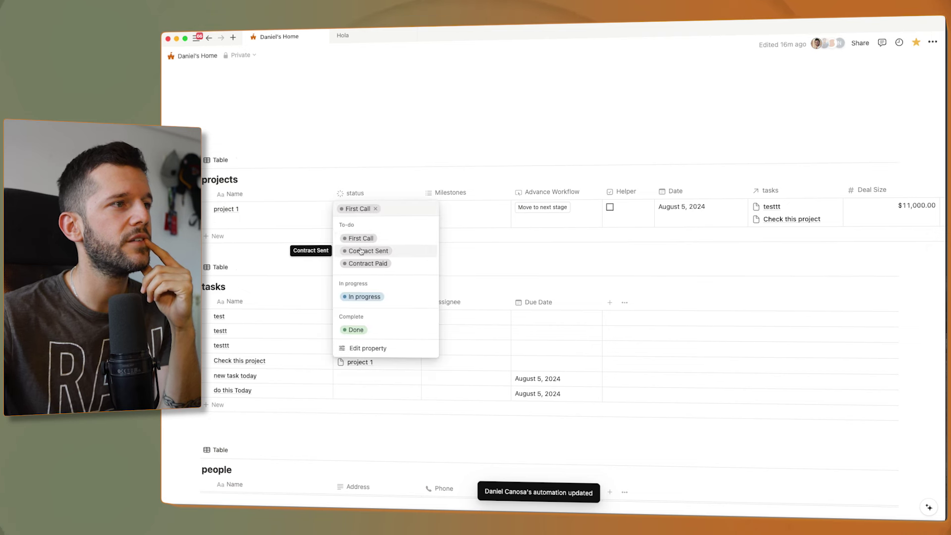
left_click(359, 248)
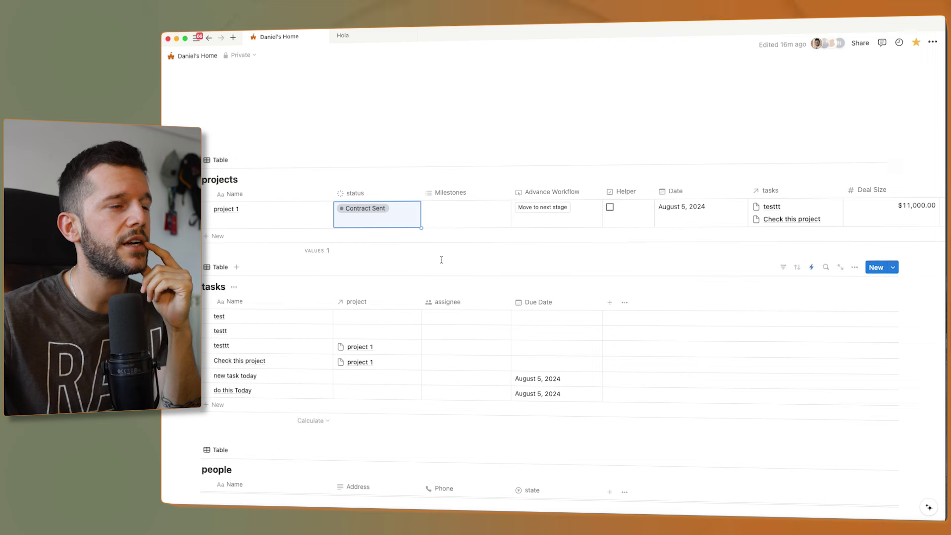
left_click(373, 214)
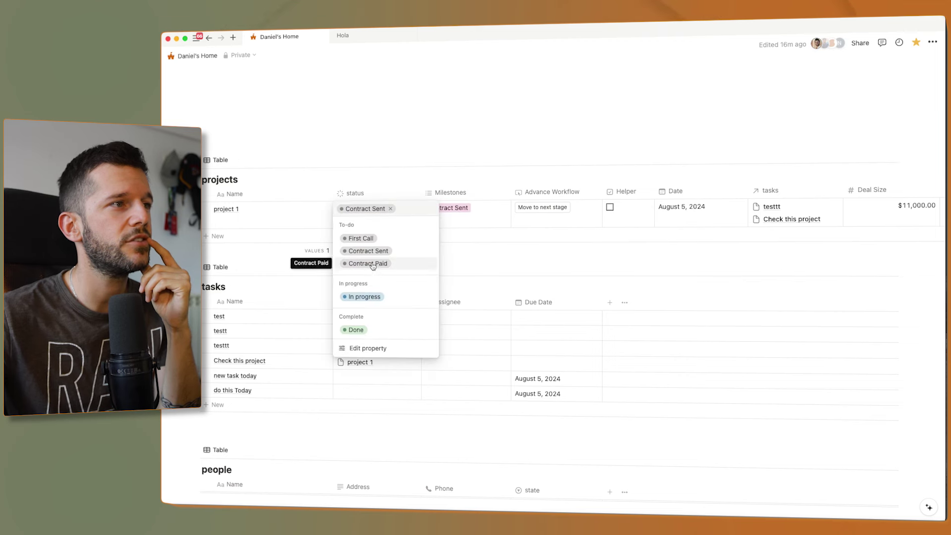
left_click(373, 265)
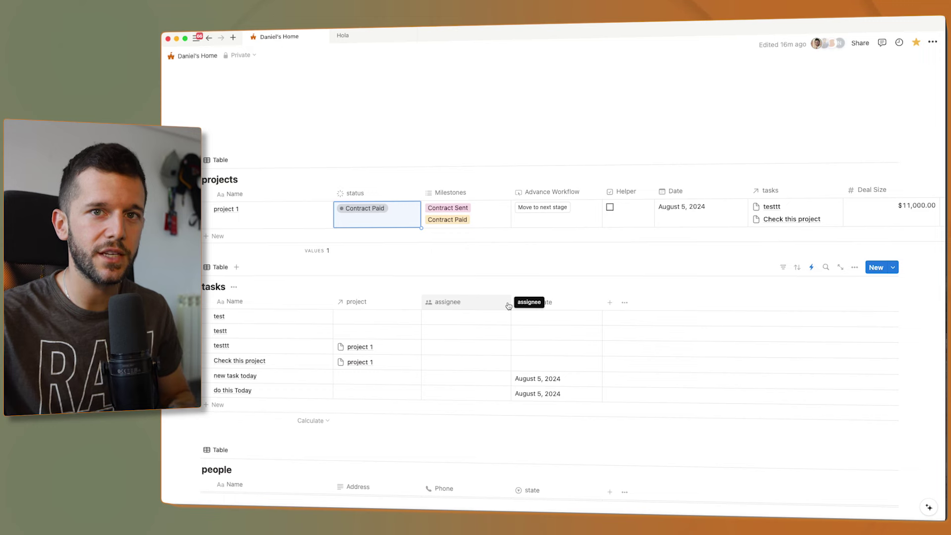
Add a Status property with its default options to the tasks database.
left_click(609, 302)
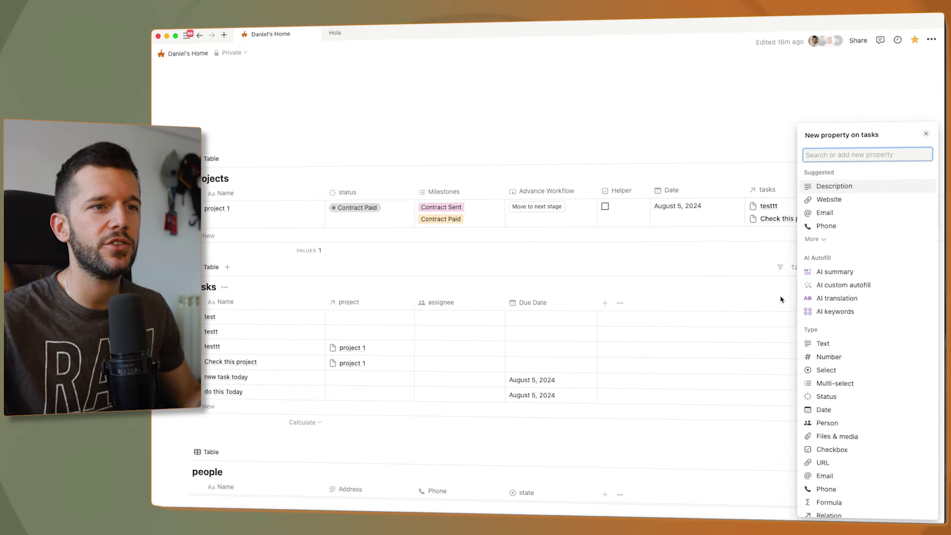
left_click(823, 398)
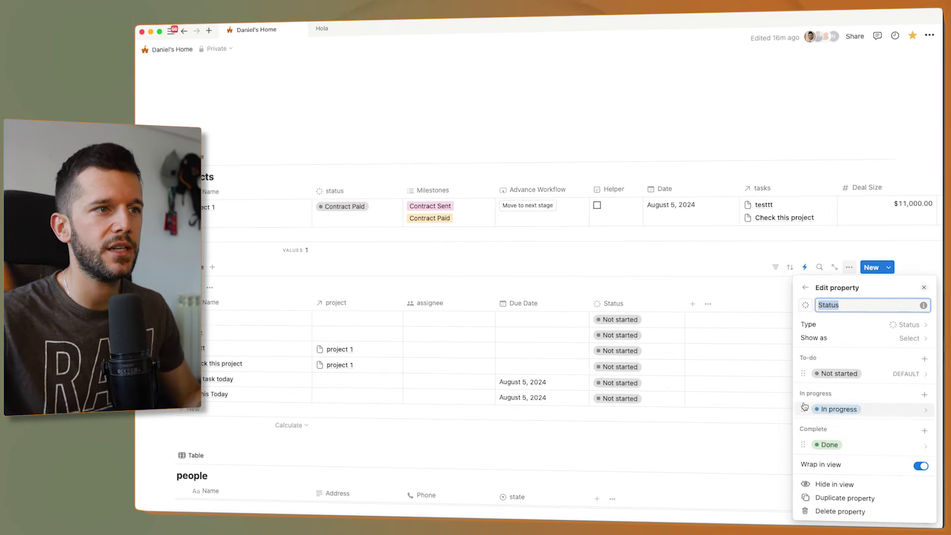
left_click(569, 439)
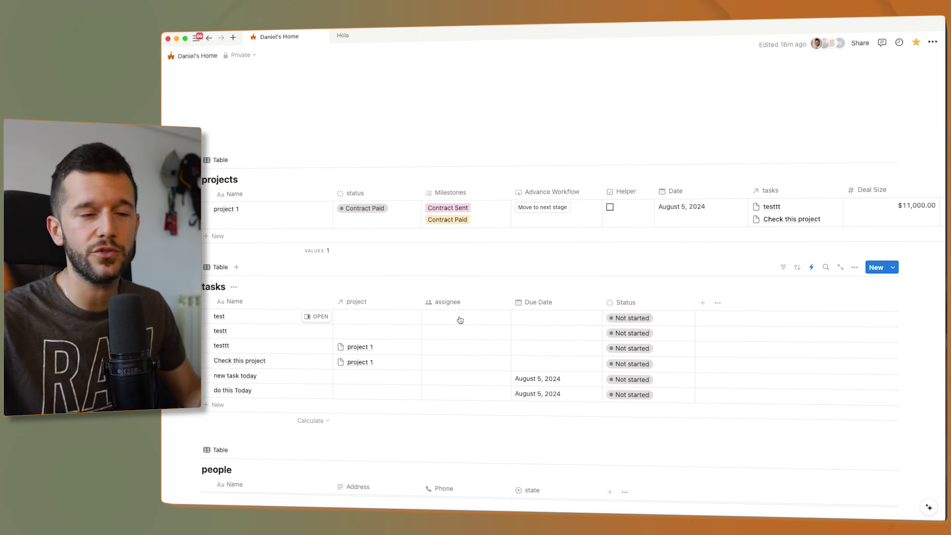
Start a new automation on the tasks database that triggers when Status is set to Not started in the To-do group.
left_click(811, 267)
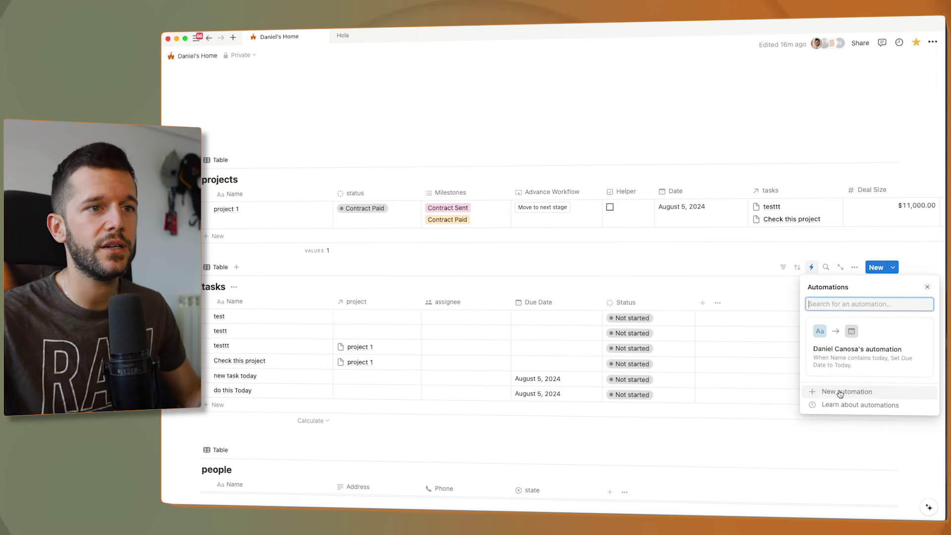
left_click(837, 391)
left_click(867, 372)
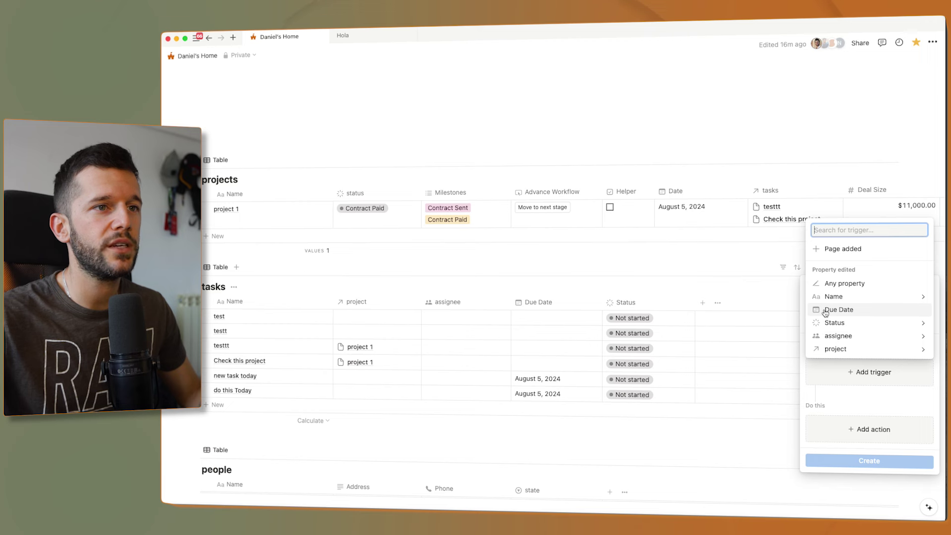
left_click(841, 323)
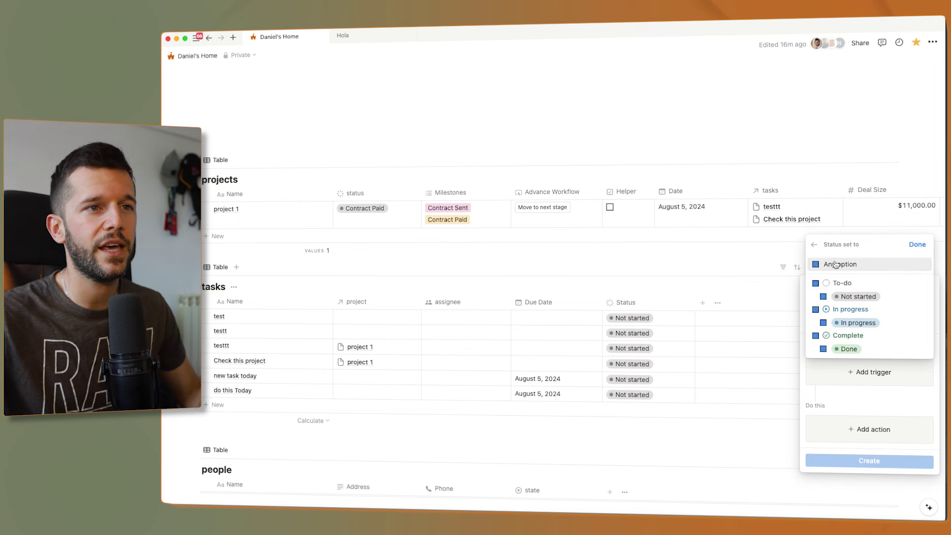
left_click(841, 296)
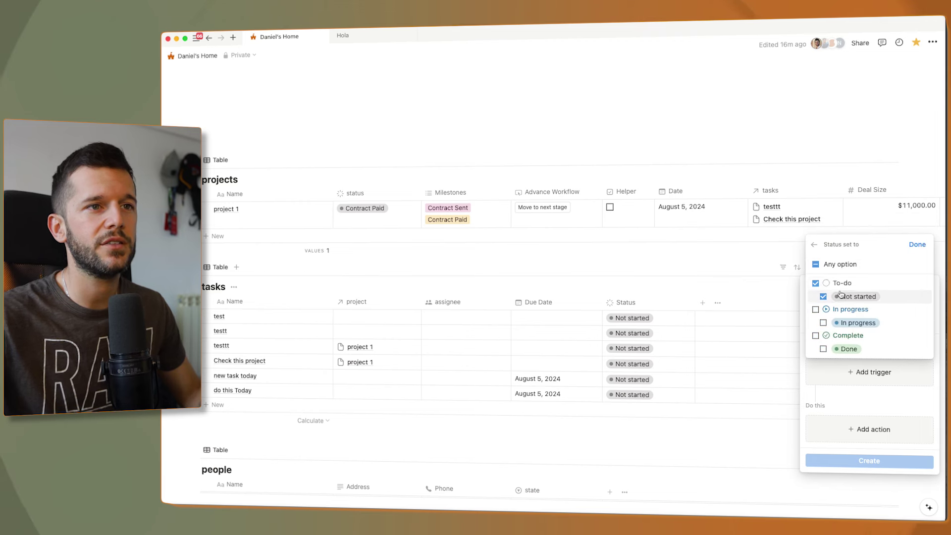
left_click(917, 245)
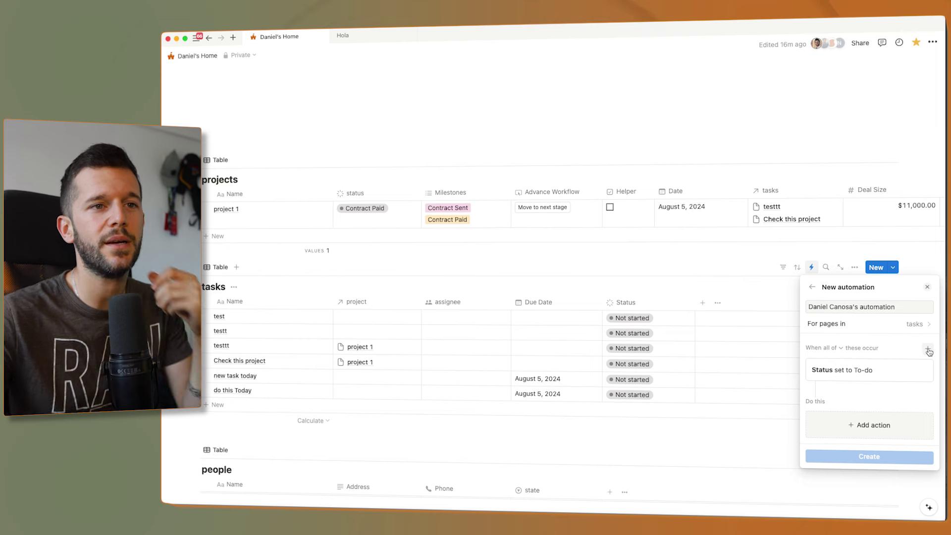
Add a second trigger to the tasks automation requiring that assignee is cleared.
left_click(928, 349)
left_click(853, 458)
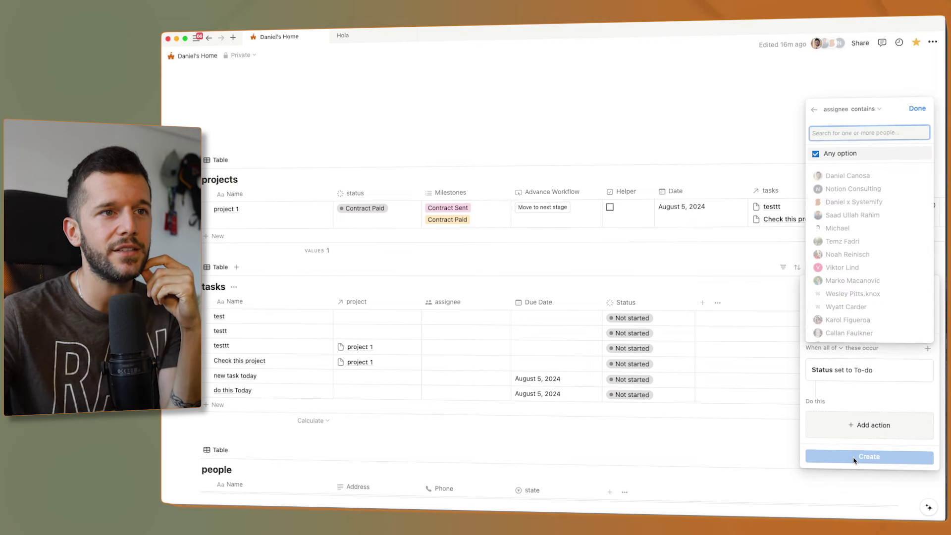
left_click(846, 155)
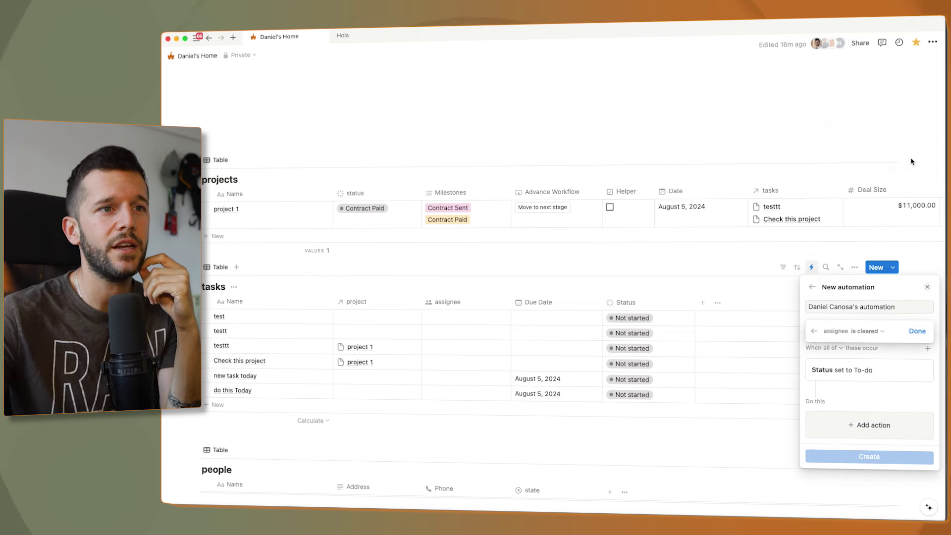
left_click(916, 332)
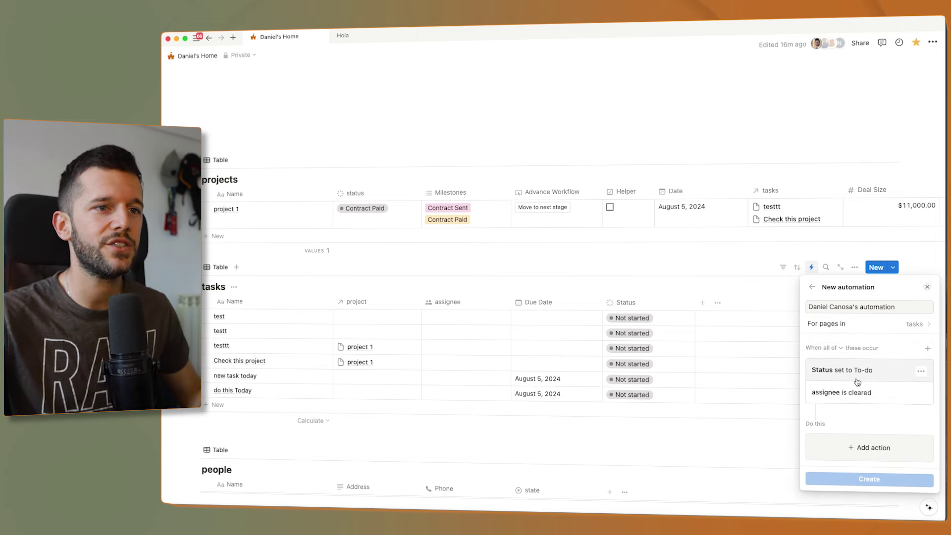
Add an action that replaces the assignee with the workspace owner.
left_click(852, 447)
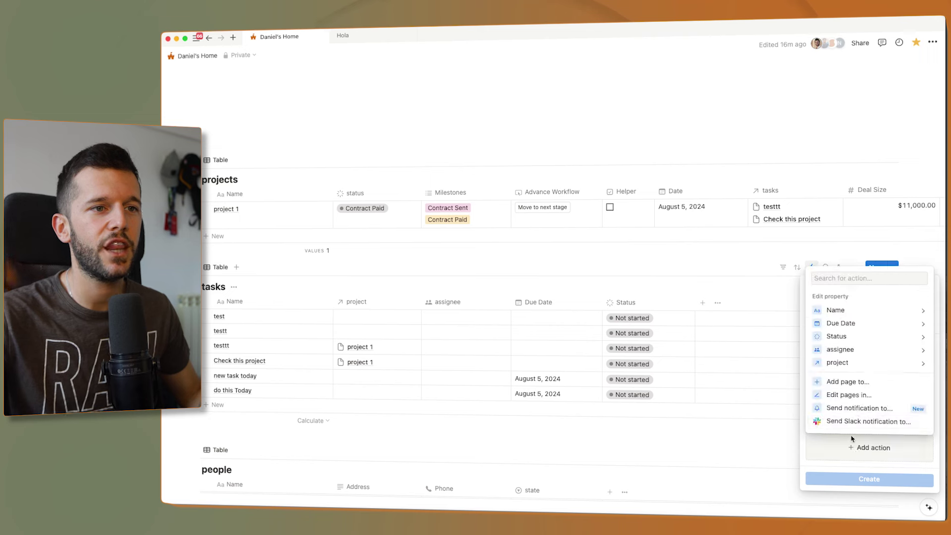
left_click(844, 352)
left_click(858, 259)
left_click(917, 199)
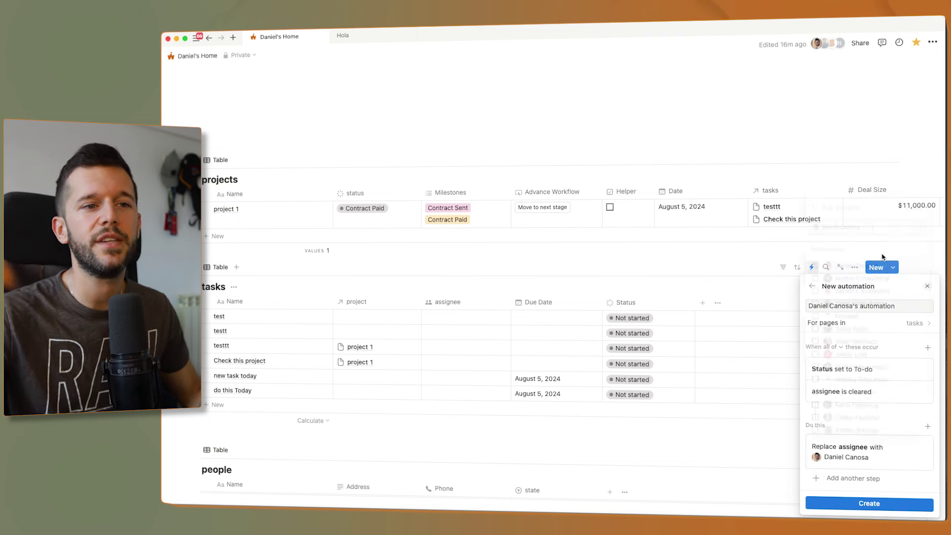
Create the automation and test it by adding a blank new task.
left_click(869, 503)
left_click(262, 405)
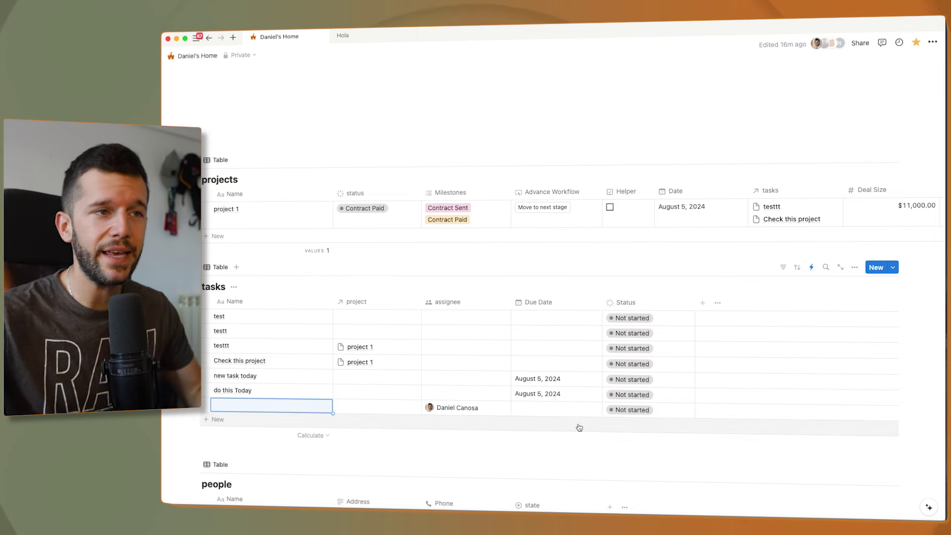
Add a Select property named Dept to the tasks table with a marketing option.
left_click(703, 303)
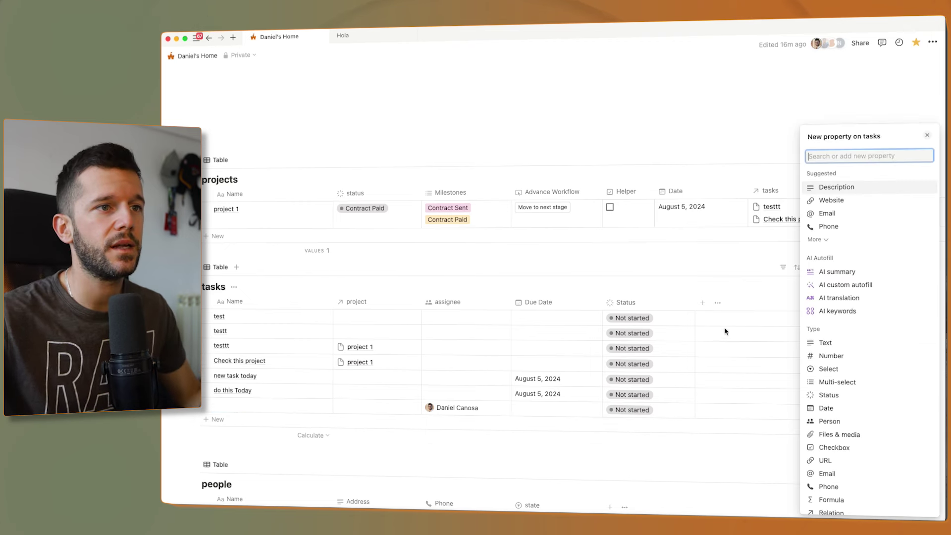
left_click(828, 369)
type("De")
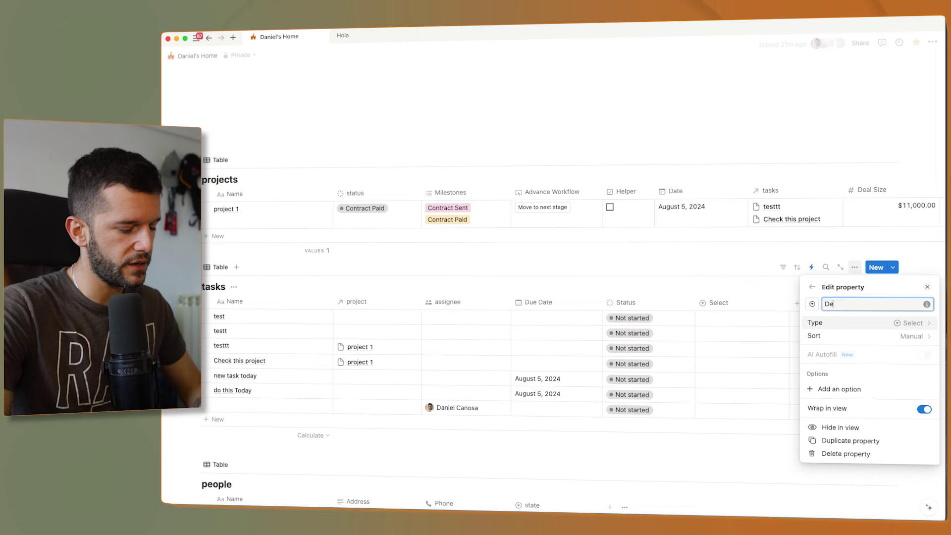
type("pt")
left_click(837, 389)
type("marketing")
key("Return")
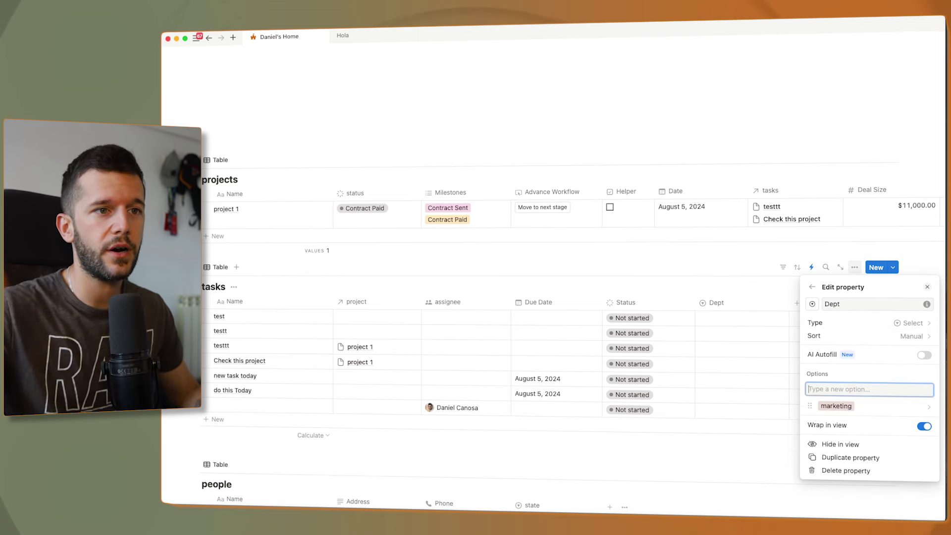
left_click(704, 480)
Add a third trigger requiring Dept to be set to marketing to the tasks default-assignee automation and save it.
left_click(811, 267)
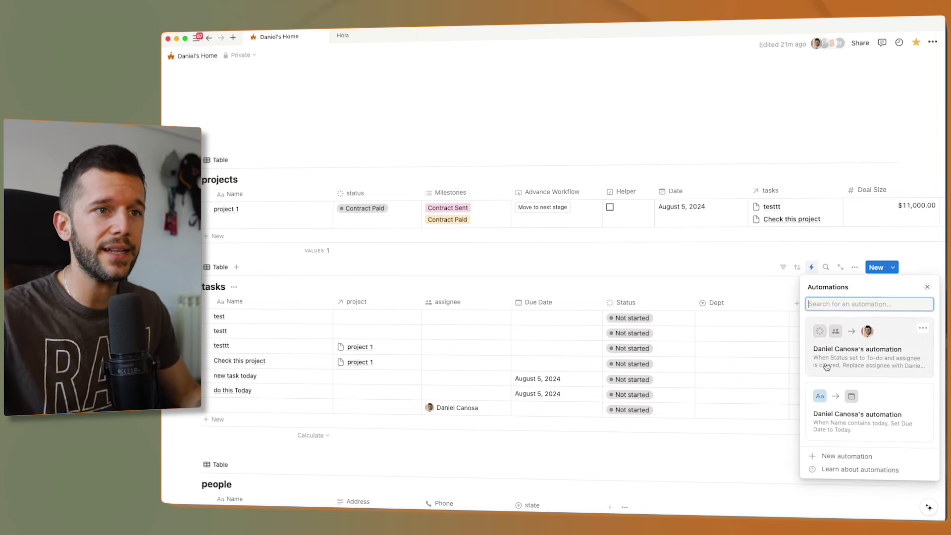
left_click(858, 371)
left_click(928, 334)
left_click(838, 415)
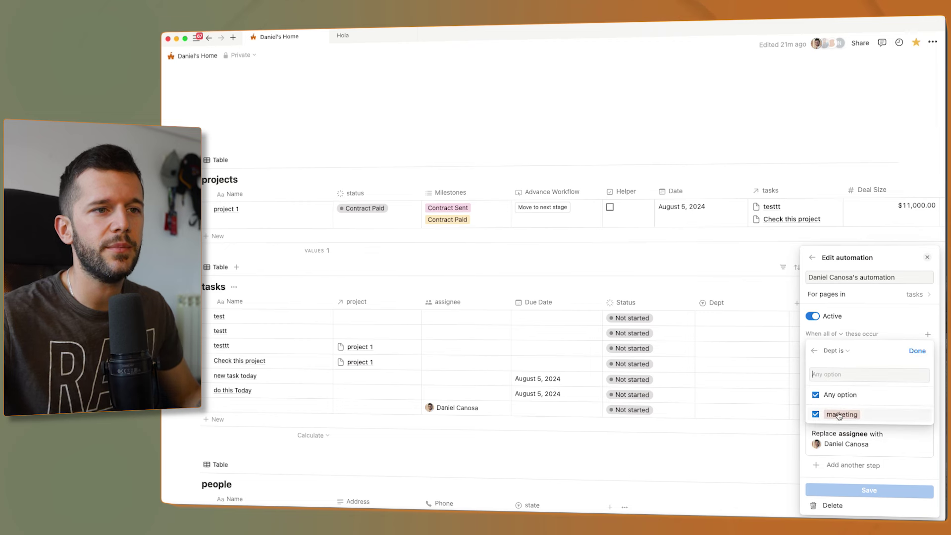
left_click(840, 414)
left_click(917, 351)
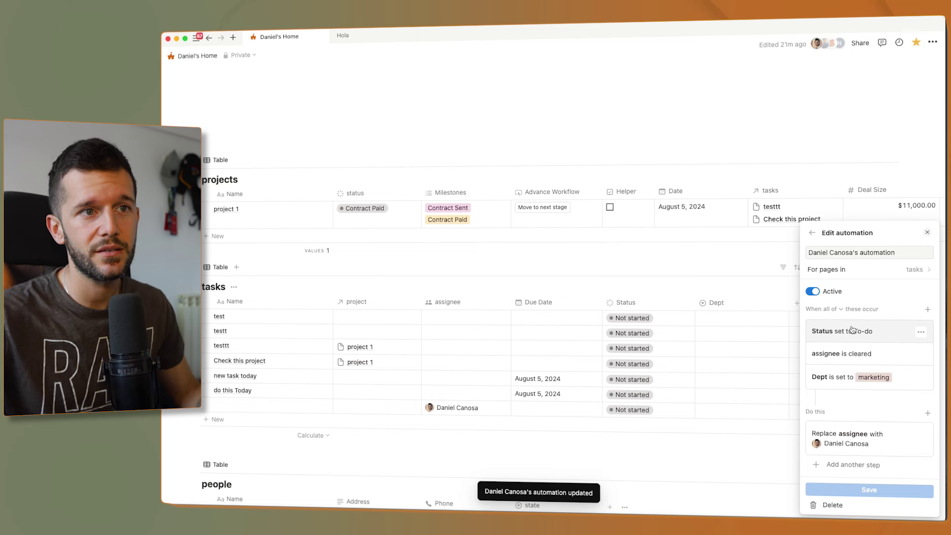
left_click(714, 450)
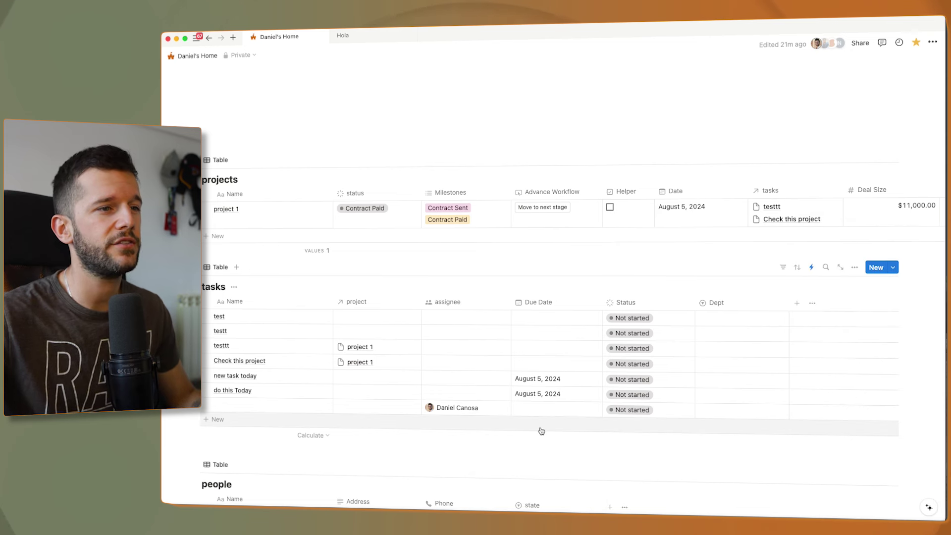
Test the updated automation by adding a blank task and setting its Dept to marketing.
left_click(586, 431)
left_click(733, 428)
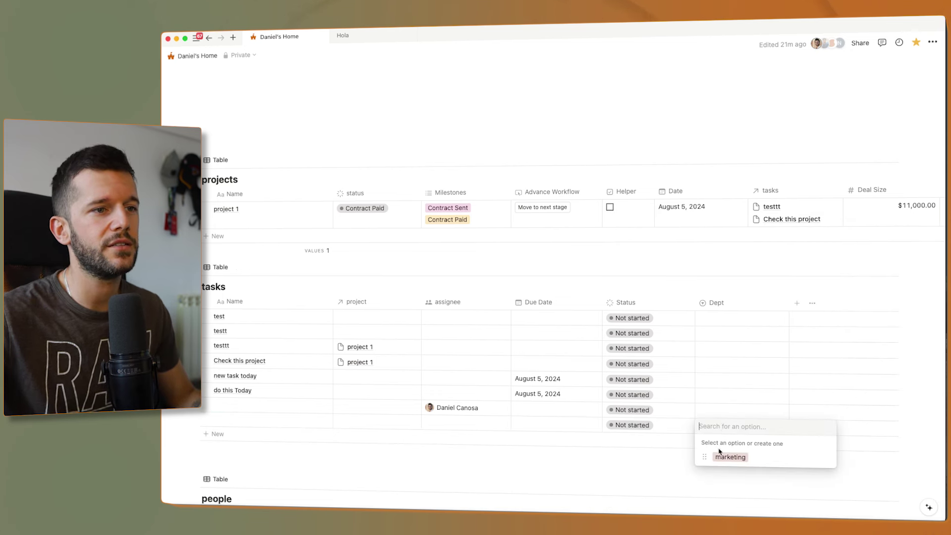
left_click(730, 457)
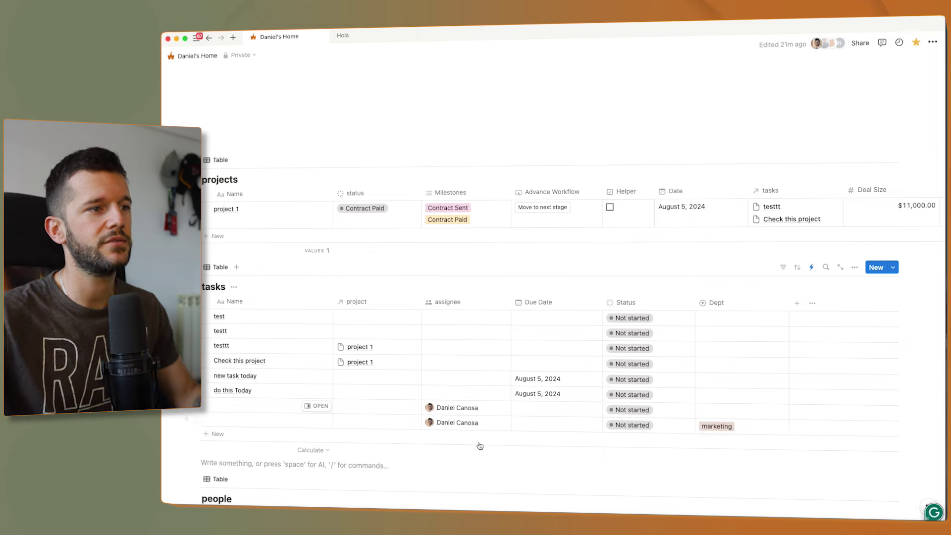
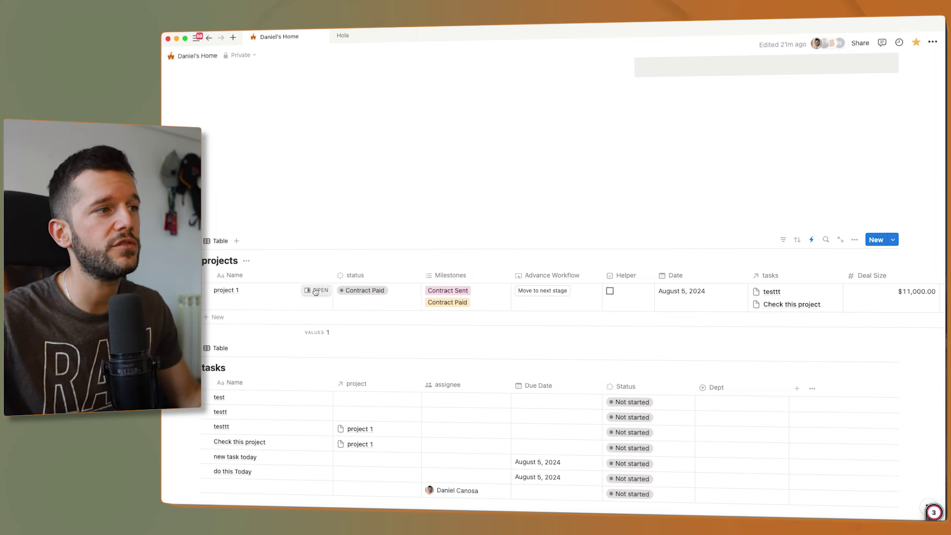
Set the status of project 1 to First Call.
left_click(379, 299)
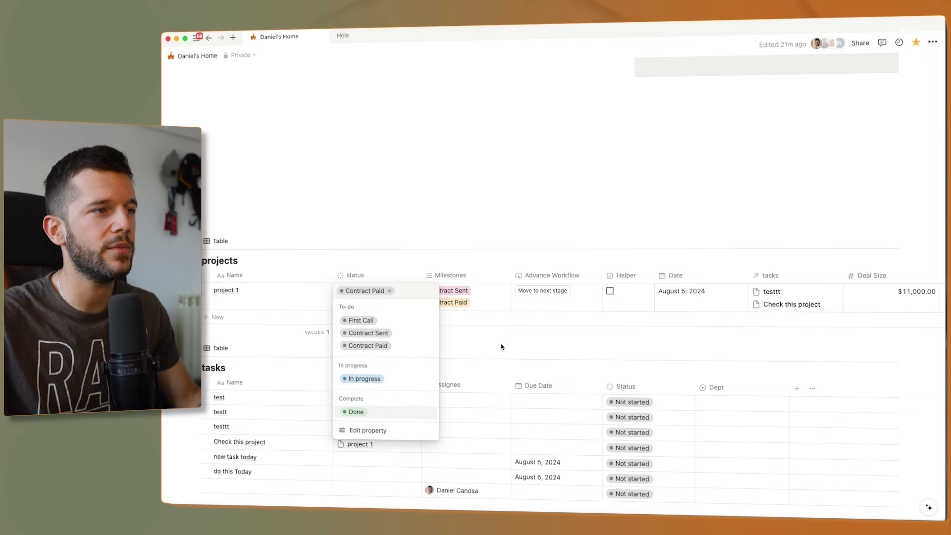
key("Escape")
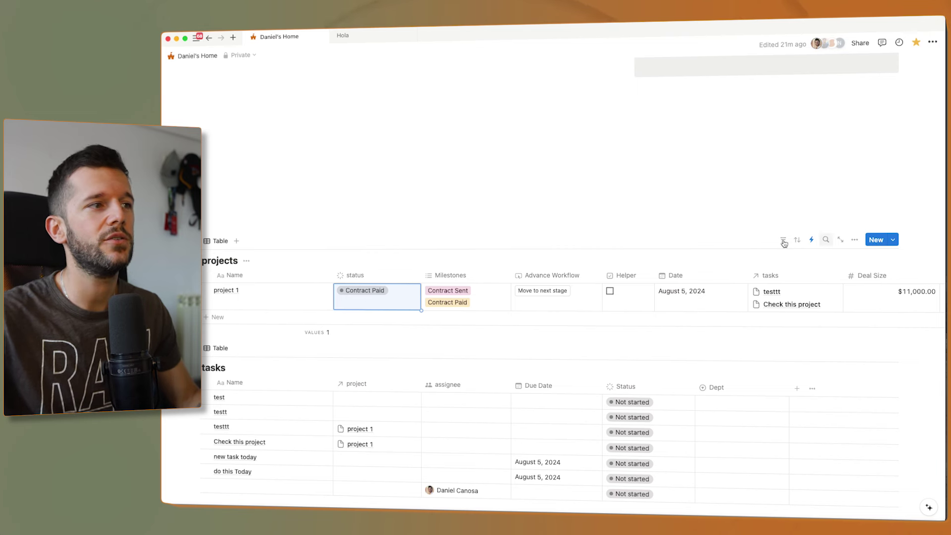
left_click(365, 298)
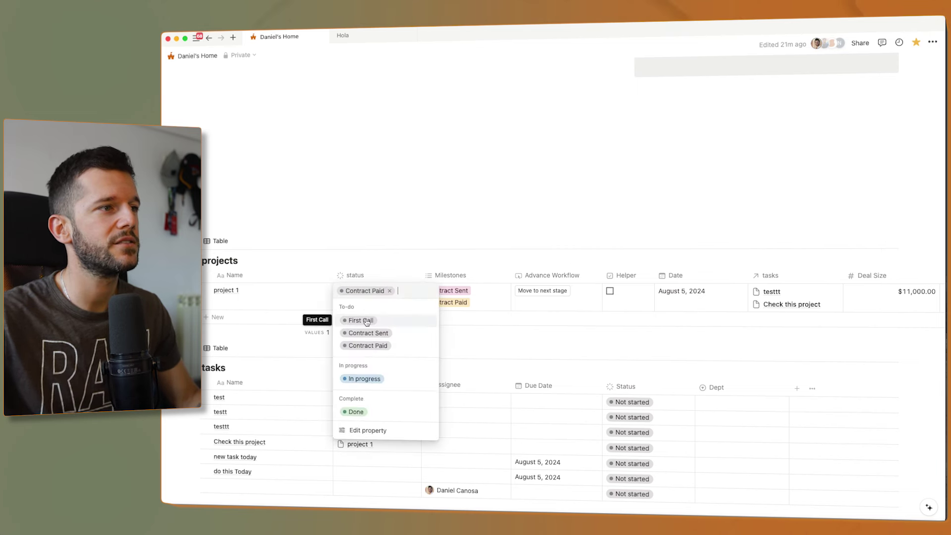
left_click(367, 321)
Start a new automation on the projects database that triggers when status is set to First Call.
left_click(812, 239)
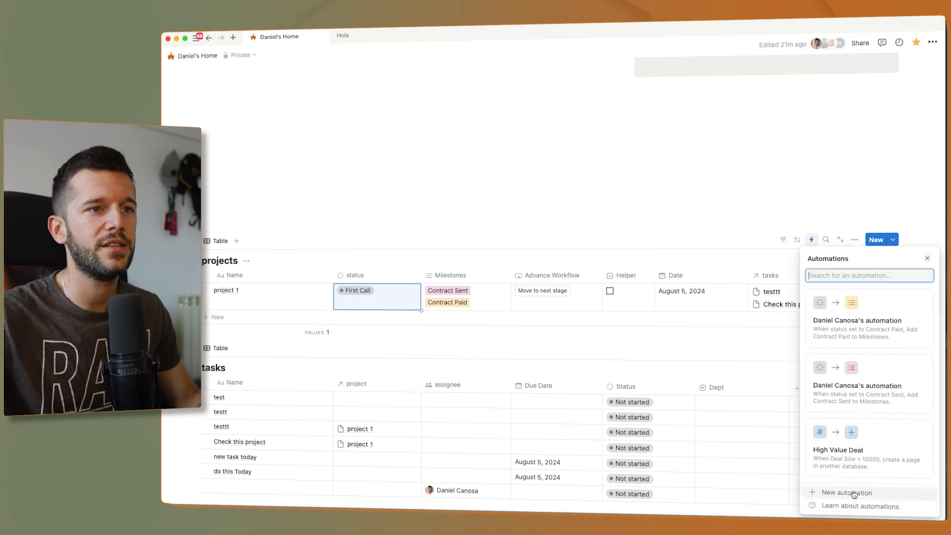
left_click(854, 492)
left_click(873, 347)
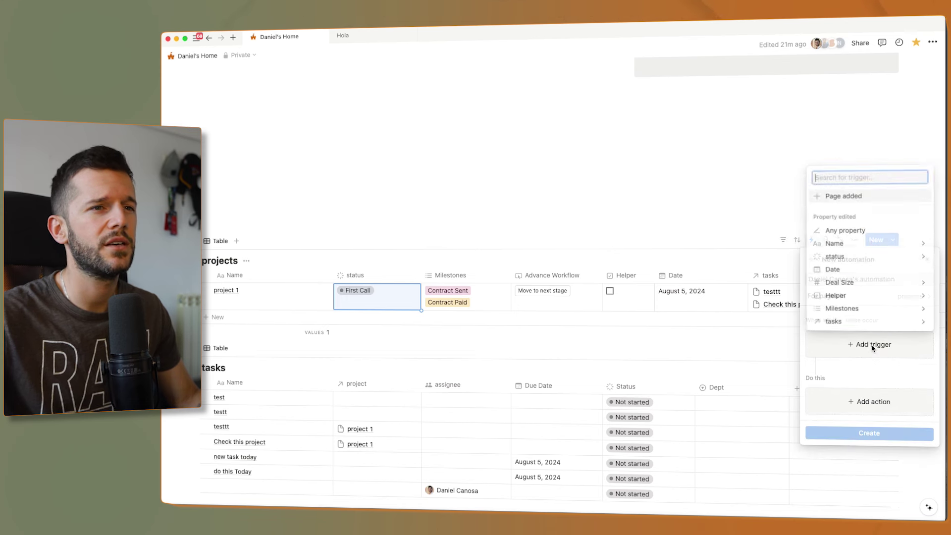
left_click(834, 257)
left_click(850, 243)
left_click(917, 189)
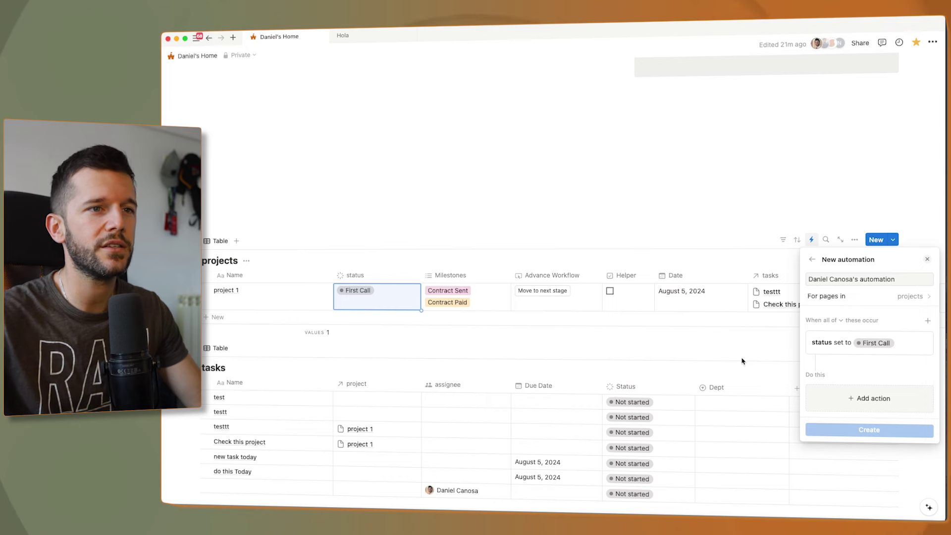
Add a second trigger to the projects automation requiring Helper to be set to checked.
left_click(927, 320)
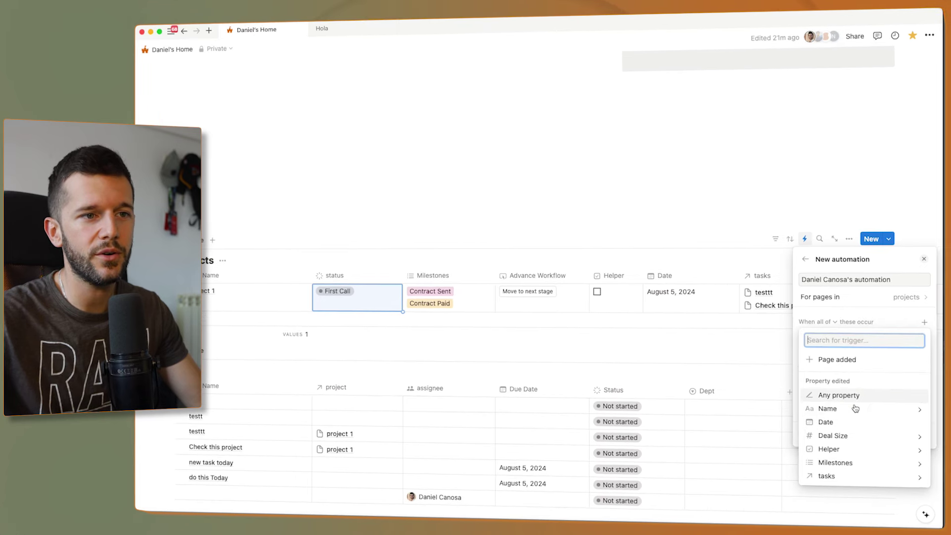
left_click(842, 444)
left_click(834, 359)
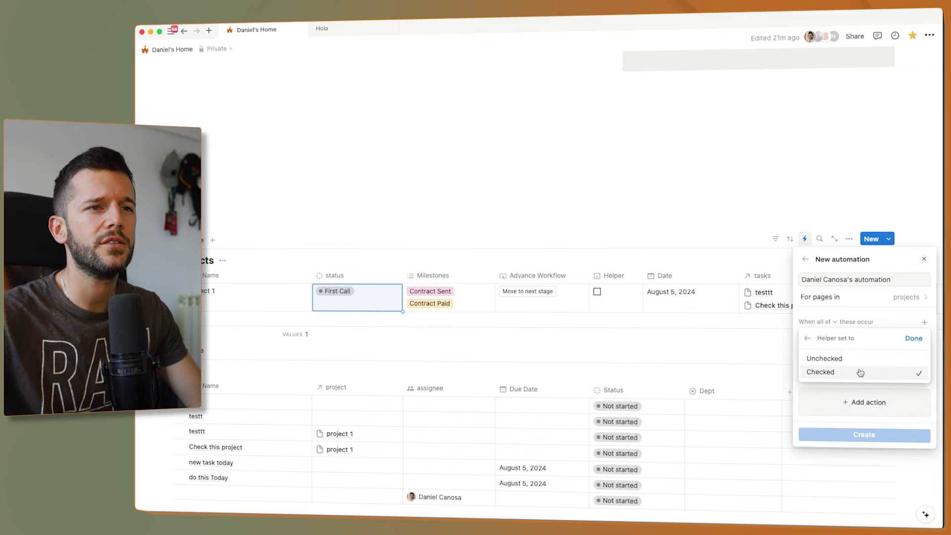
left_click(912, 339)
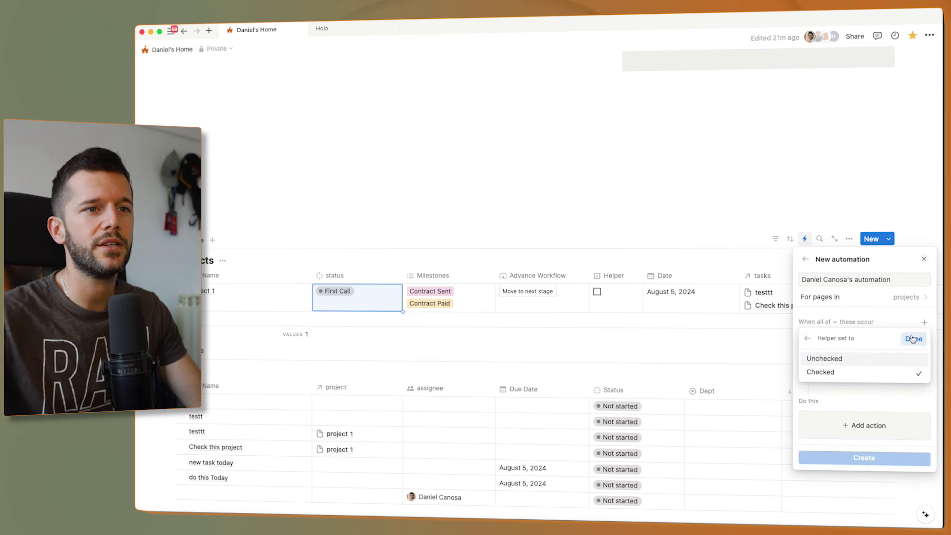
Add an action that sets status to First Call.
left_click(867, 425)
left_click(869, 270)
left_click(862, 315)
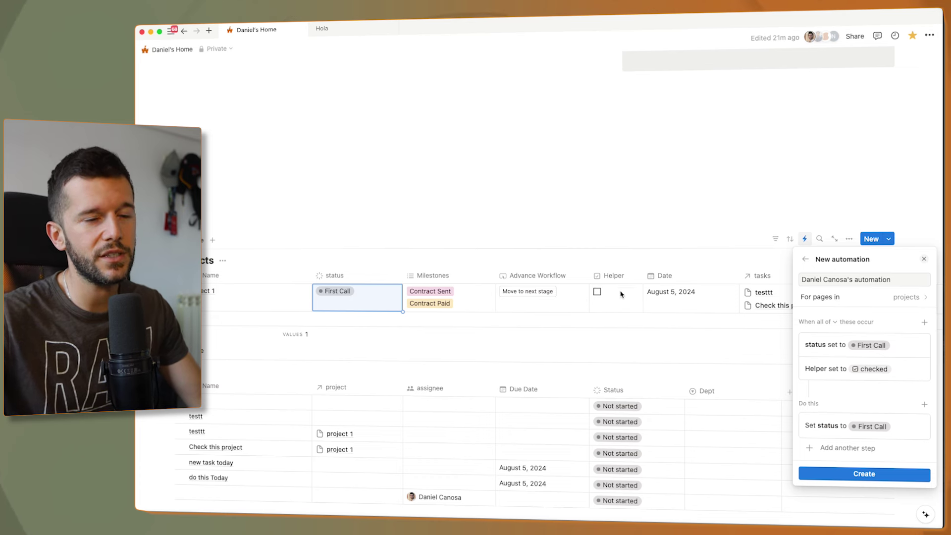
Add a second action that sets Helper to unchecked.
left_click(848, 448)
left_click(842, 341)
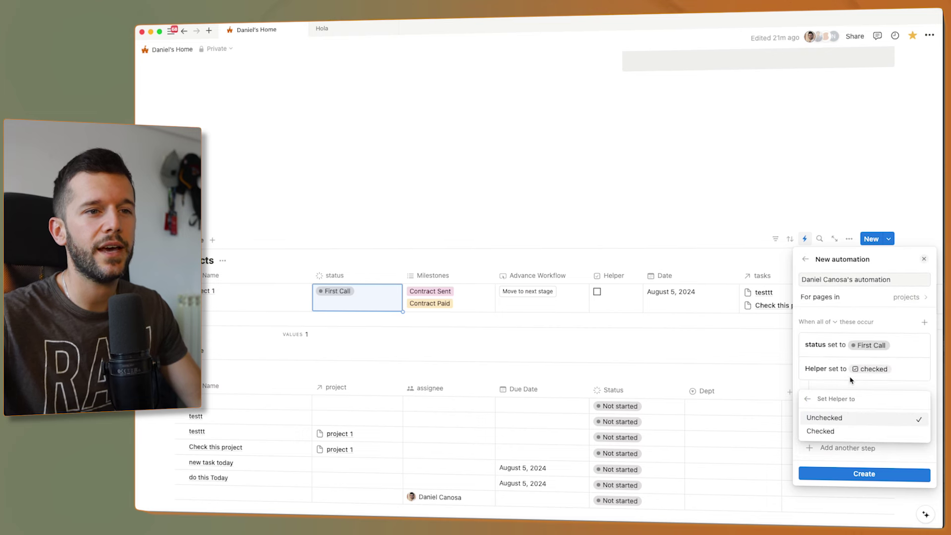
left_click(845, 423)
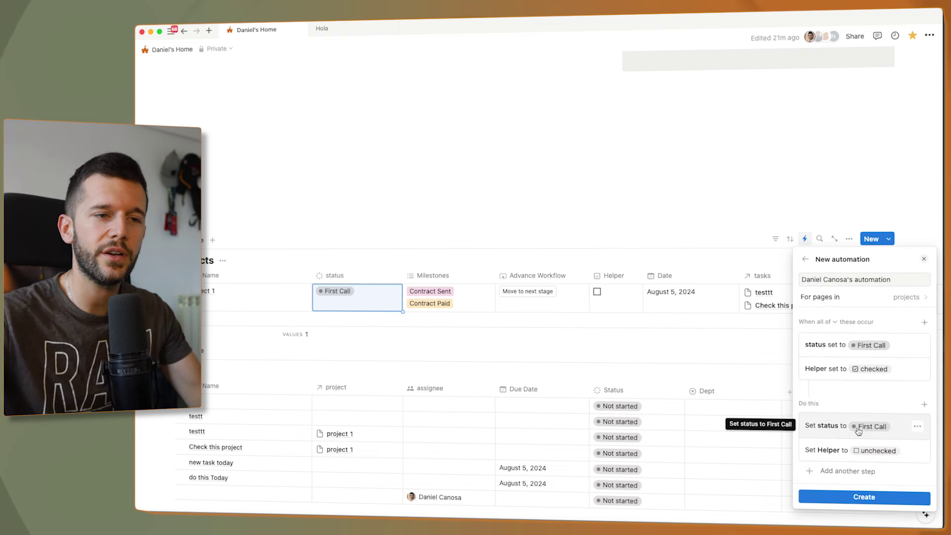
Create the projects automation and test it by running Move to next stage on project 1.
left_click(865, 498)
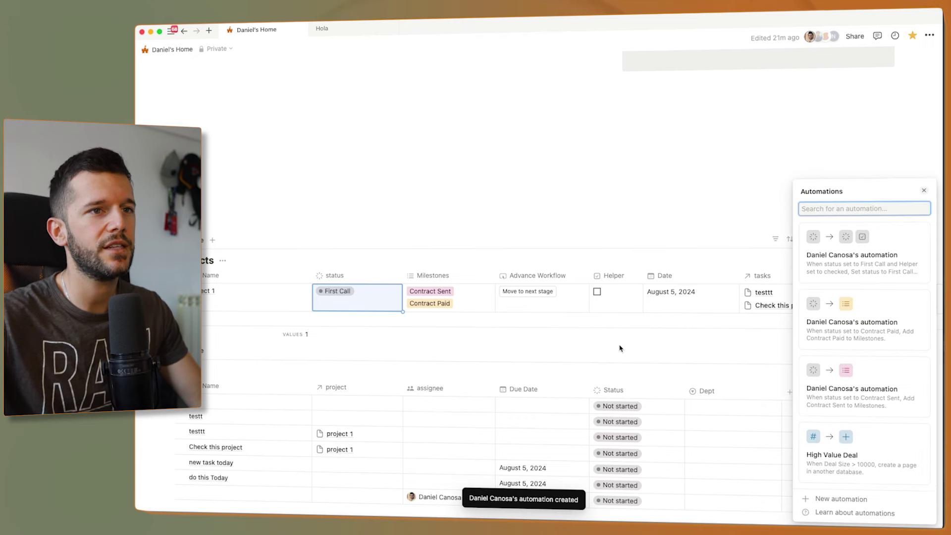
left_click(480, 340)
left_click(527, 291)
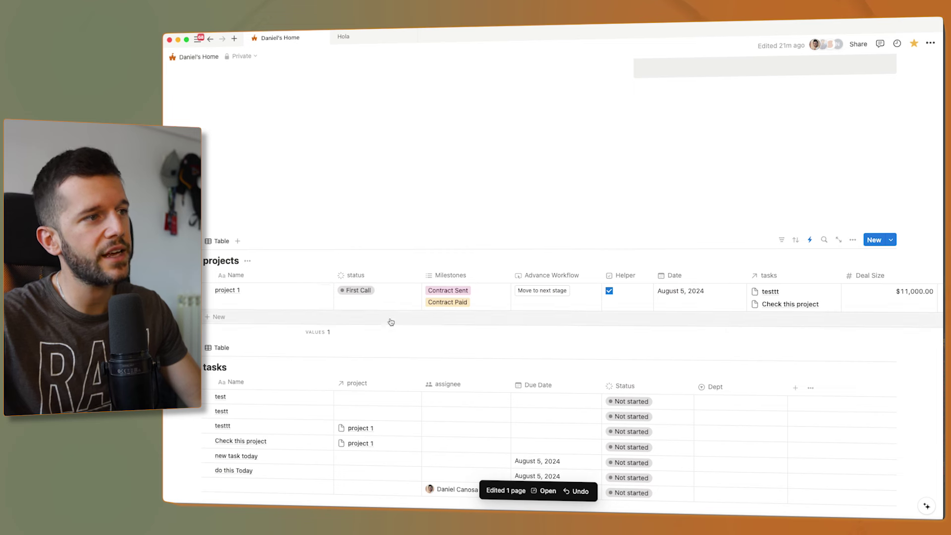
Duplicate the projects automation triggered by First Call with Helper checked, and open the copy for editing.
left_click(809, 240)
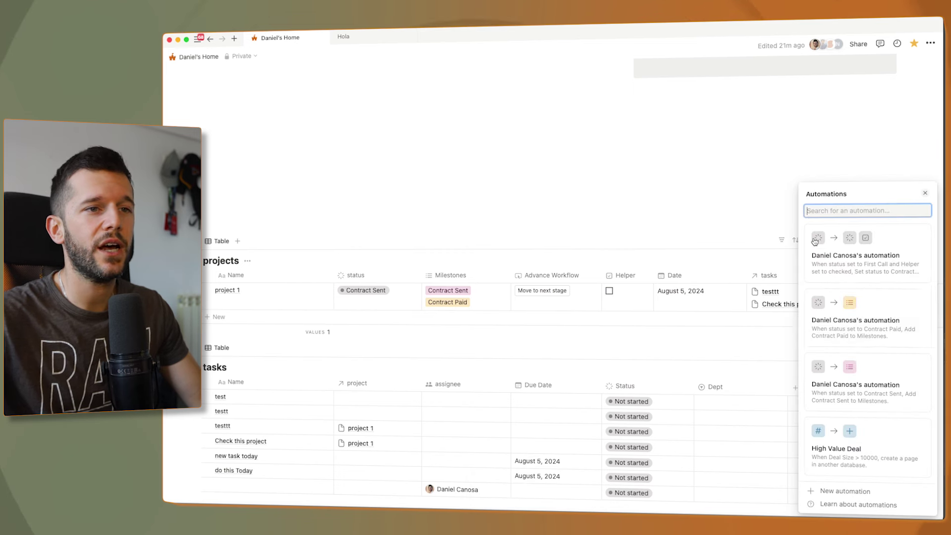
left_click(921, 234)
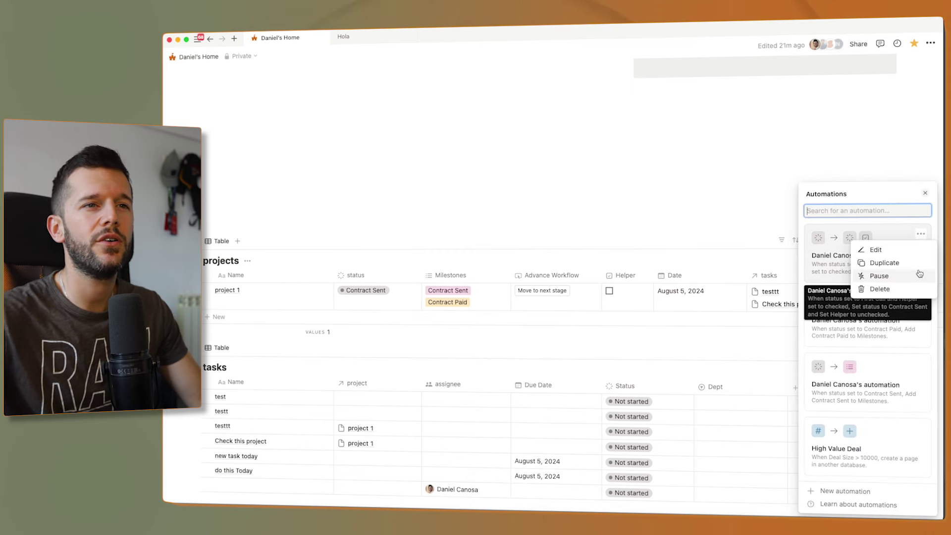
left_click(884, 262)
left_click(876, 231)
Change the duplicated automation's trigger to status set to Contract Sent and its action to set status to Contract Paid.
left_click(872, 333)
left_click(822, 419)
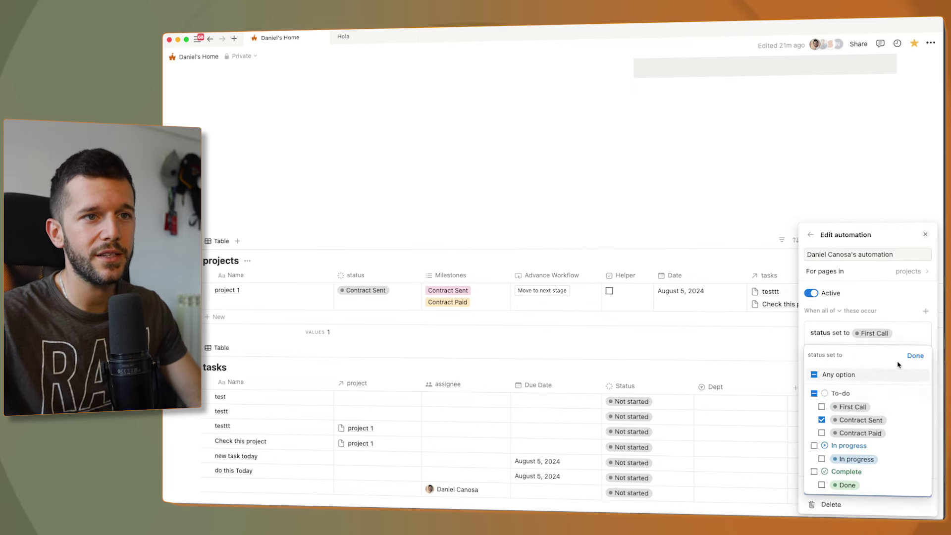
left_click(916, 355)
left_click(912, 419)
left_click(840, 293)
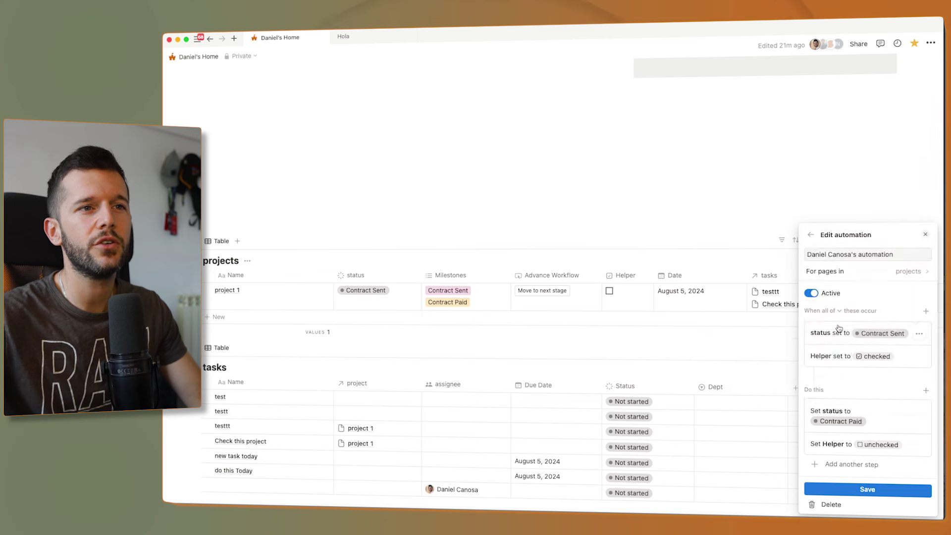
Save the duplicated automation and test it by running Move to next stage on project 1.
left_click(867, 489)
key("Escape")
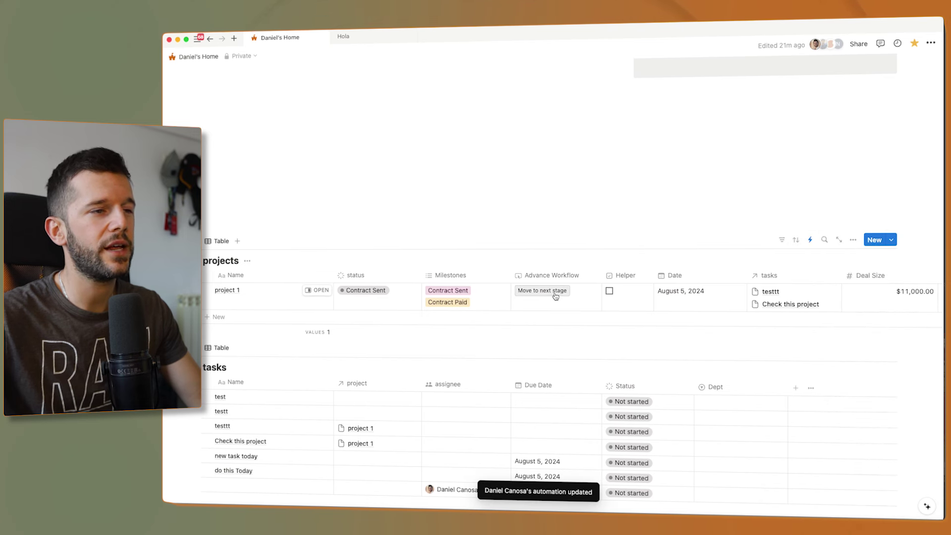
left_click(556, 293)
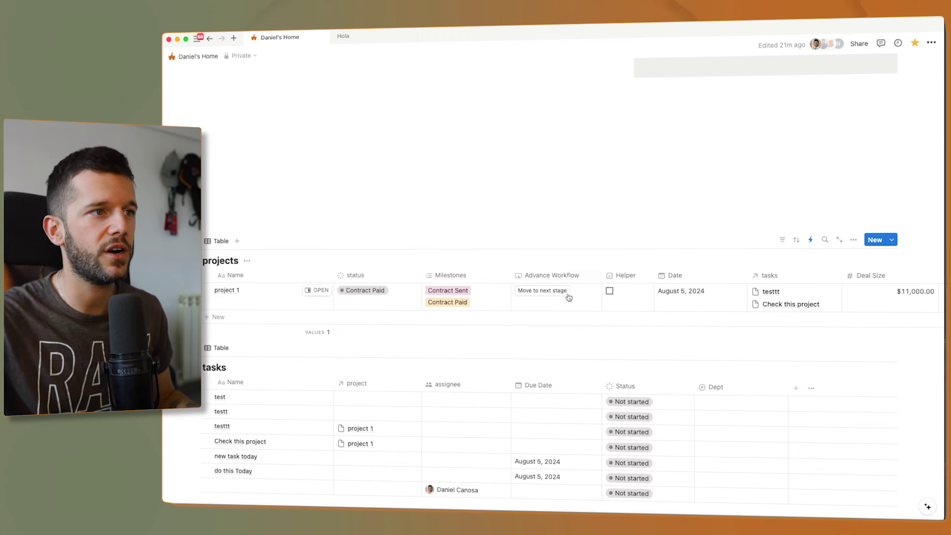
Review the action configured for the Advance Workflow button property.
left_click(555, 276)
left_click(541, 310)
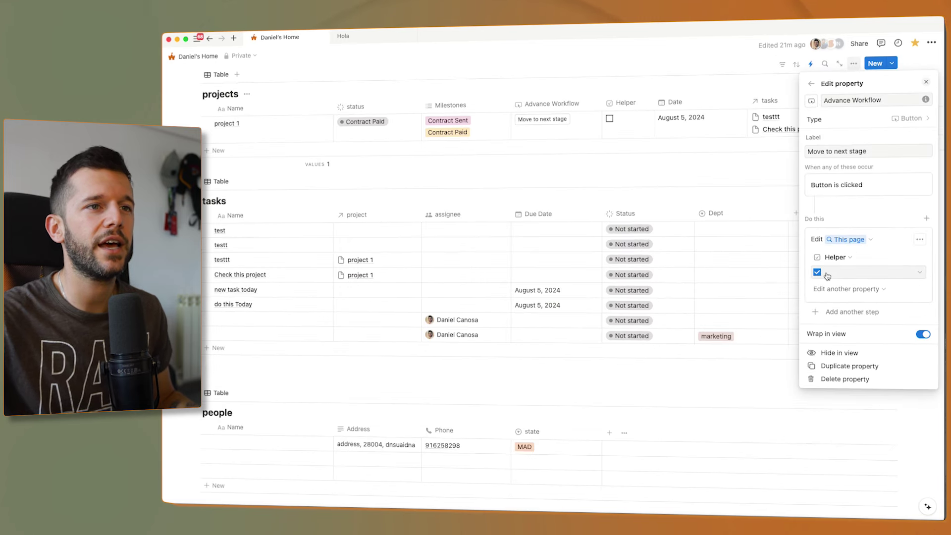
key("Escape")
Hide the Helper property from the projects table view.
left_click(624, 103)
left_click(653, 202)
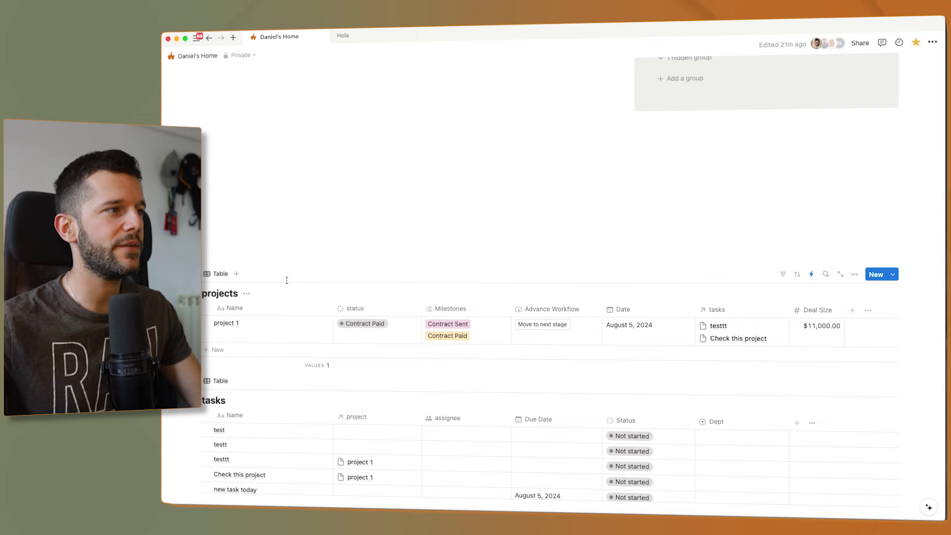
Add a "Sent for client" option to the In progress group of the projects status property.
left_click(365, 309)
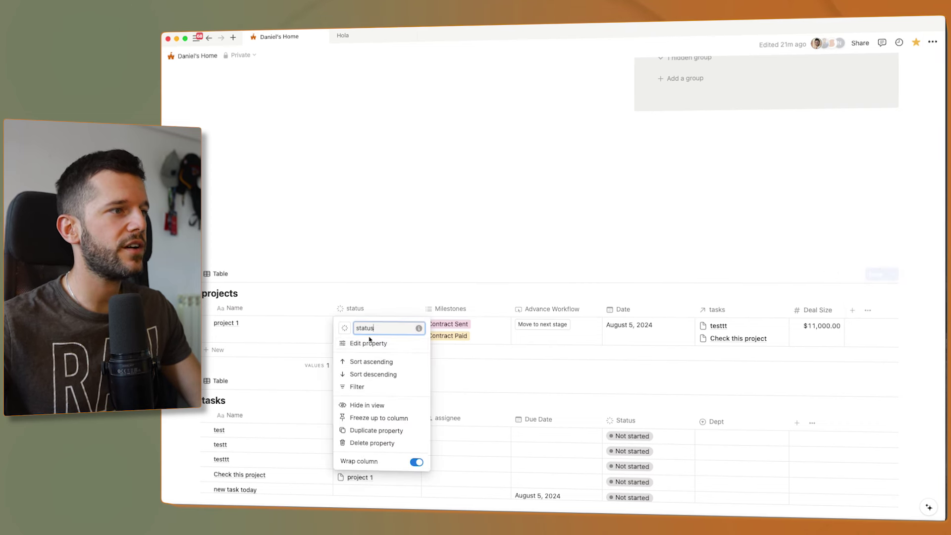
left_click(377, 341)
left_click(926, 212)
type("Sent for client")
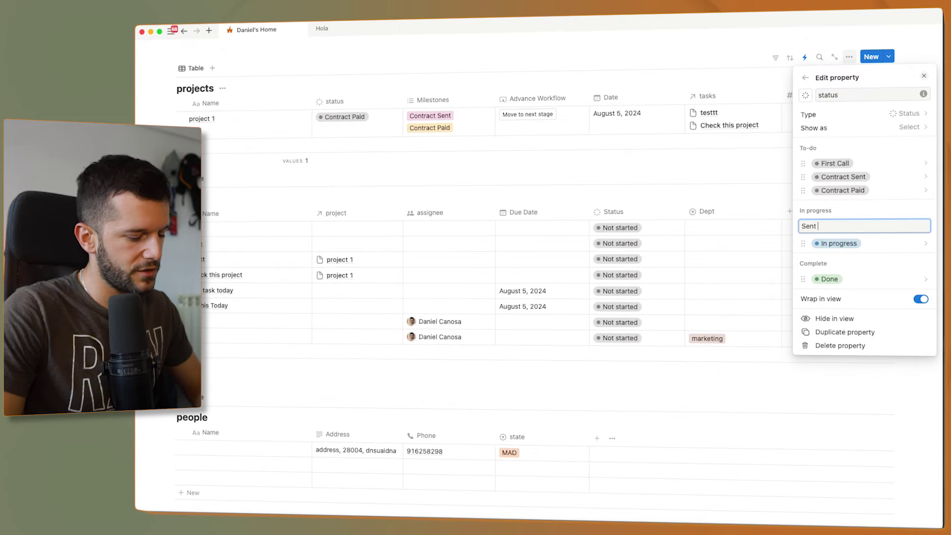
key("Escape")
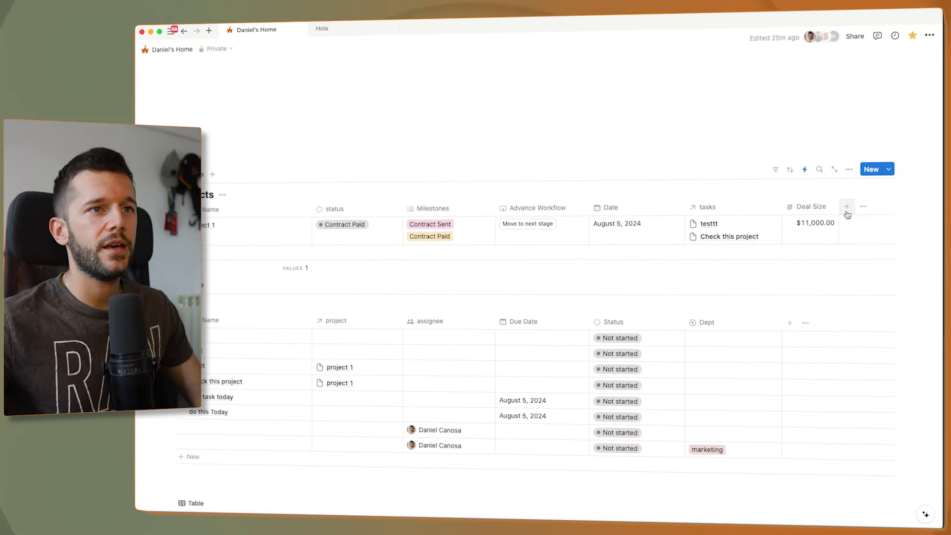
Add a number property named "n of rev" to the projects table and place it right after Milestones.
left_click(844, 207)
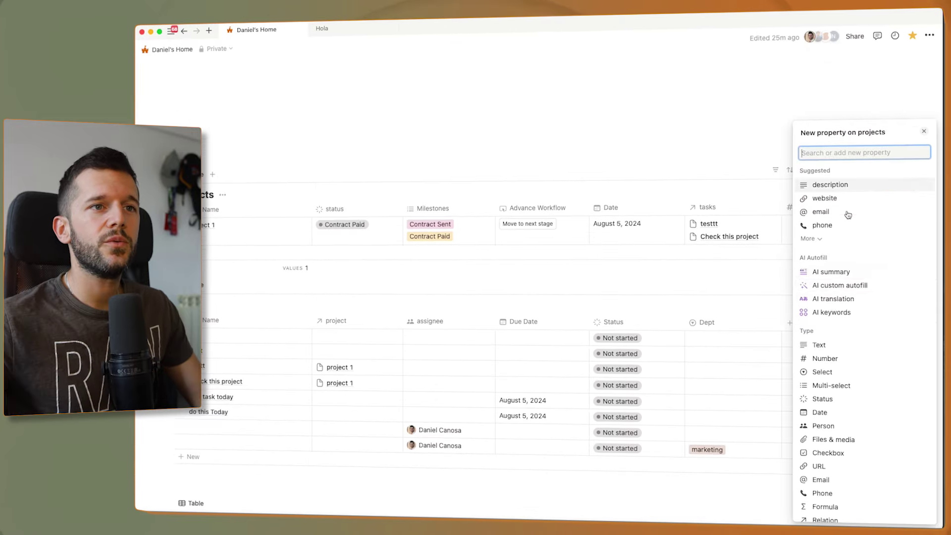
left_click(822, 358)
type("n of")
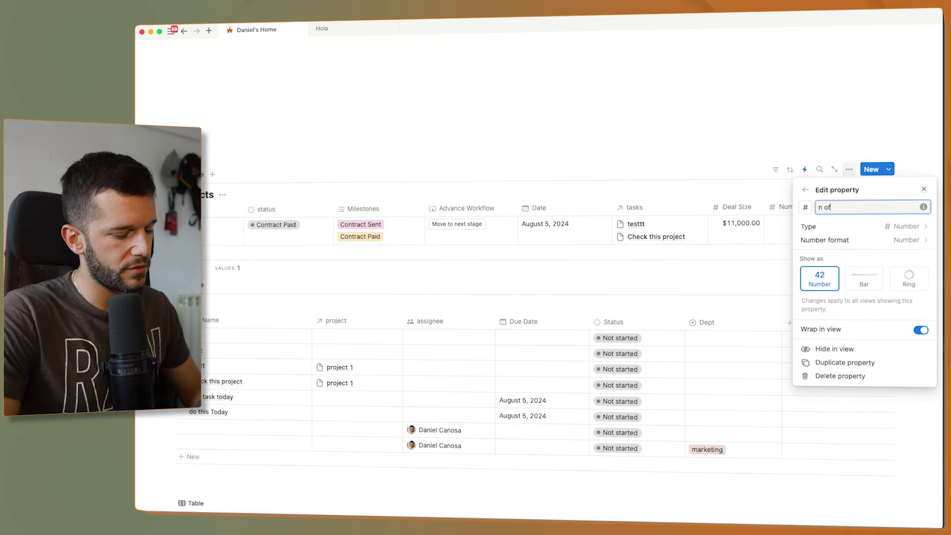
type(" rev")
key("Escape")
left_click_drag(792, 206, 386, 209)
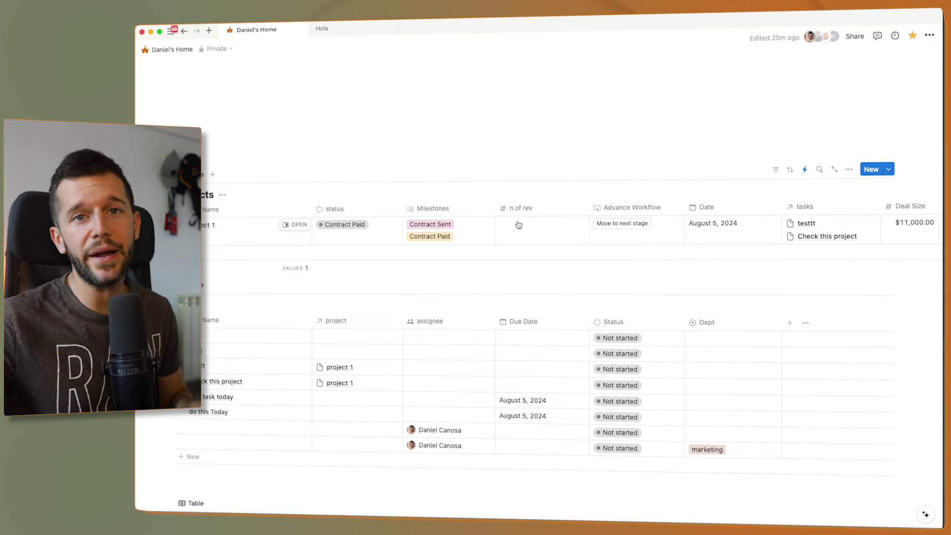
Start a new projects automation triggered when status is set to Sent for client revision.
left_click(805, 170)
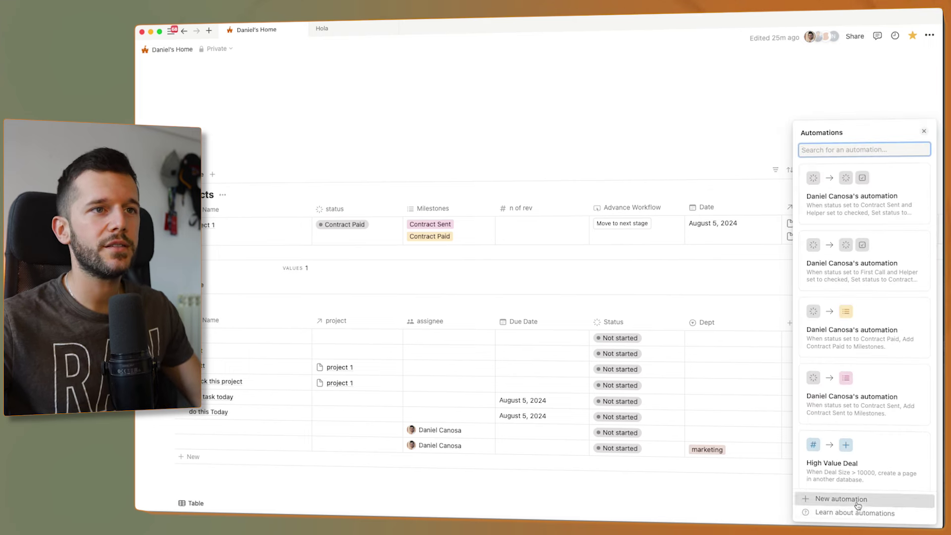
left_click(837, 495)
left_click(837, 292)
left_click(832, 386)
left_click(842, 409)
left_click(908, 302)
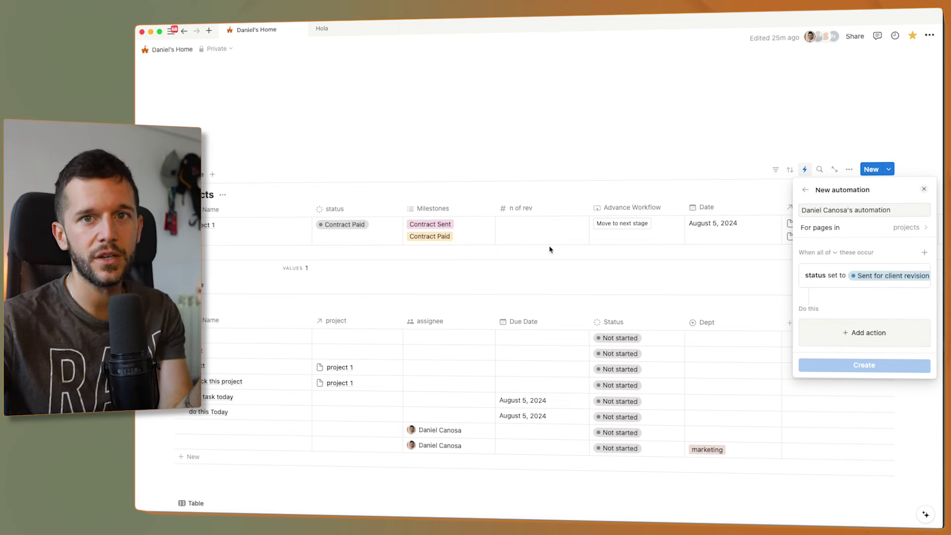
Add a second trigger condition requiring that n of rev is cleared.
left_click(925, 253)
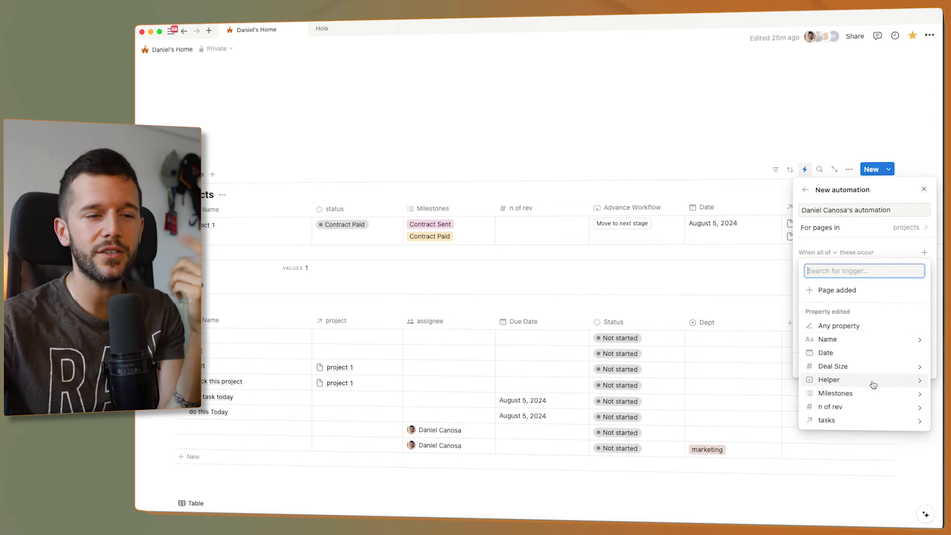
left_click(837, 408)
left_click(846, 269)
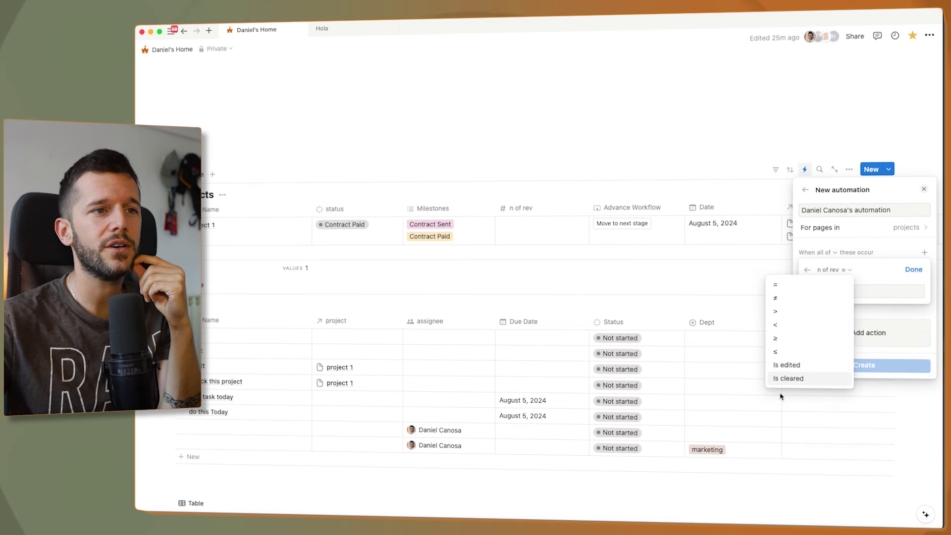
left_click(812, 373)
left_click(859, 287)
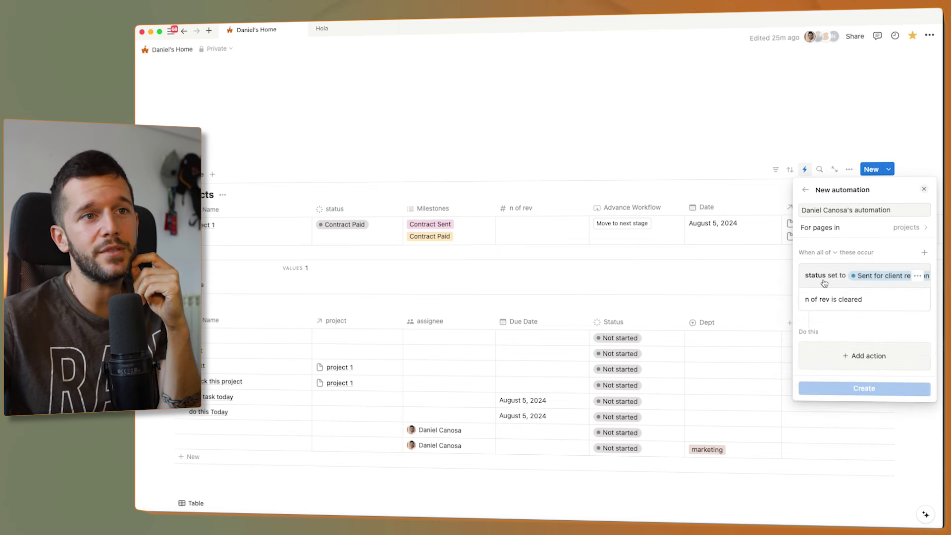
Add an action that sets n of rev to 1, and create the automation.
left_click(872, 355)
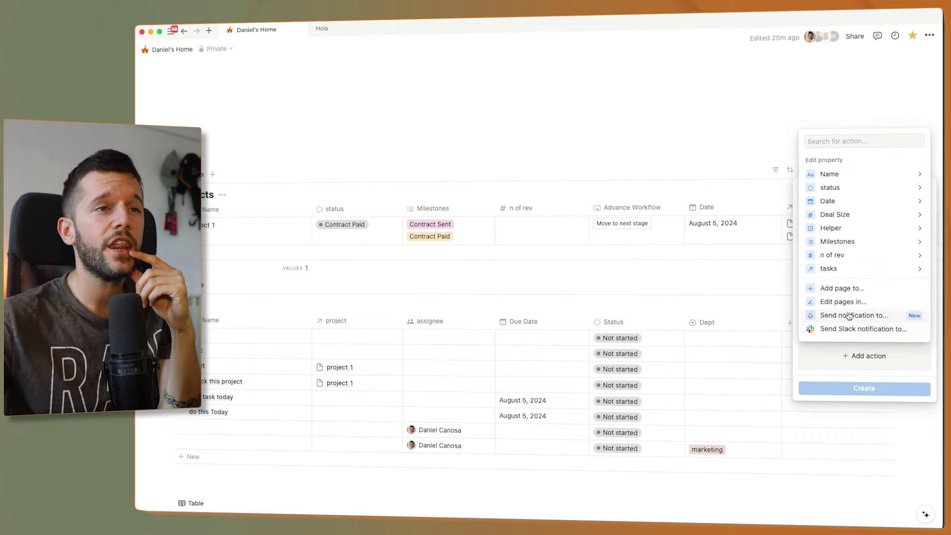
left_click(849, 255)
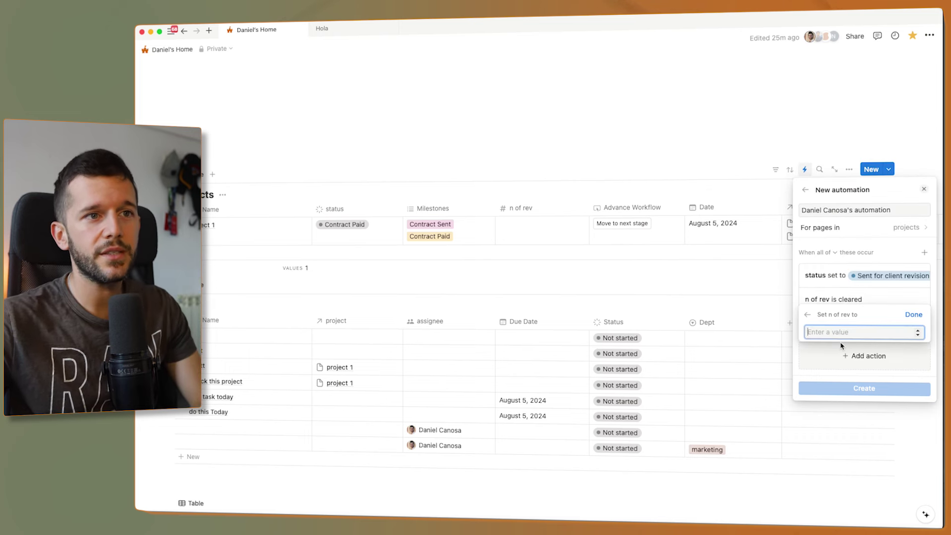
type("1")
left_click(909, 317)
left_click(864, 403)
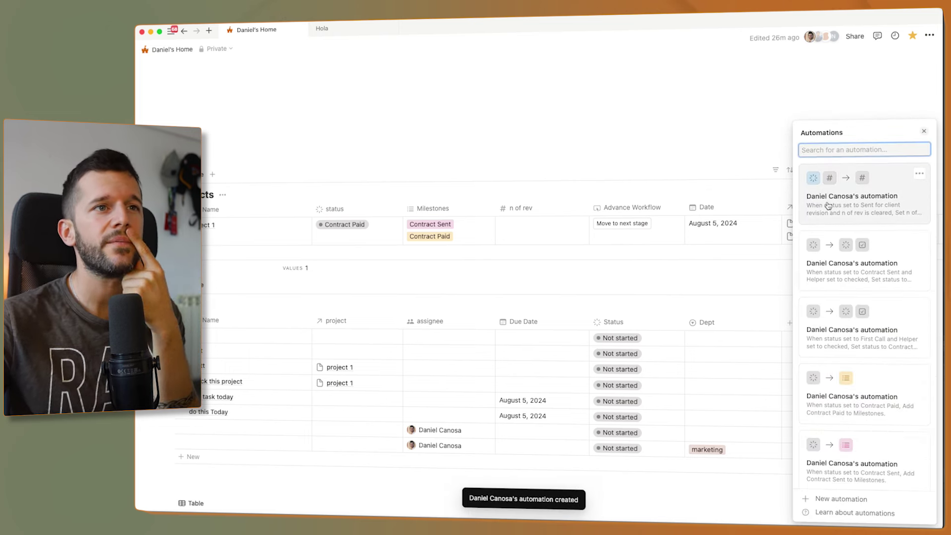
Duplicate the new client revision automation, name one of the two copies "1" and save it.
left_click(920, 176)
left_click(874, 189)
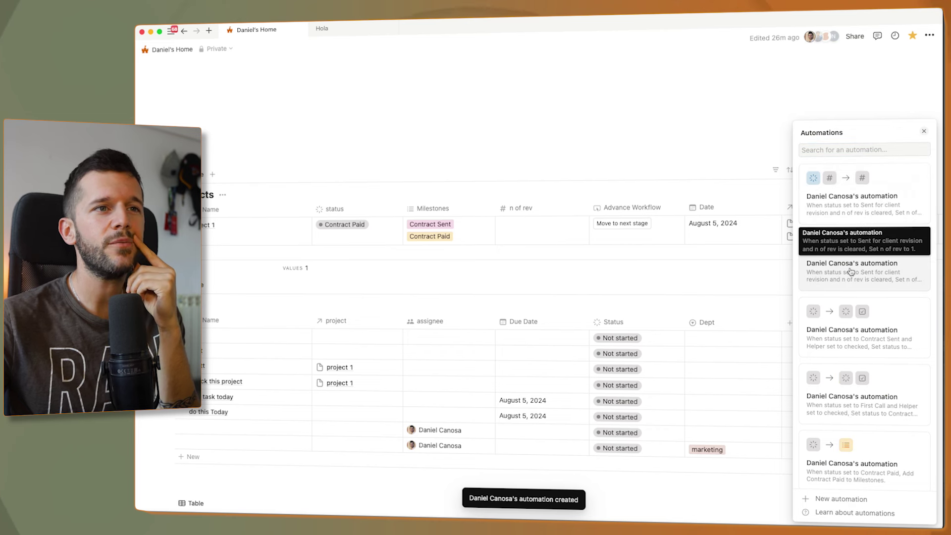
left_click(817, 210)
left_click(814, 251)
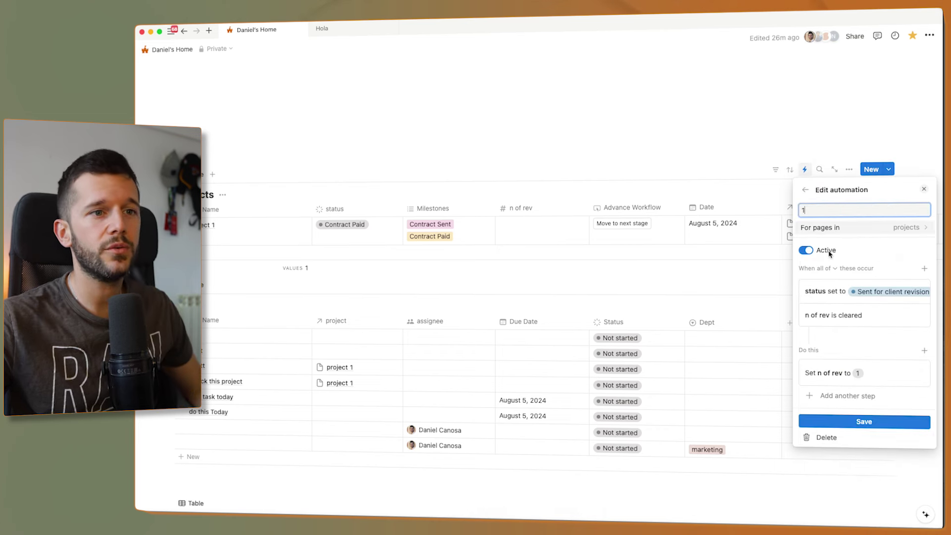
Name the other copy "2" and change its second trigger condition to n of rev = 1.
left_click(835, 210)
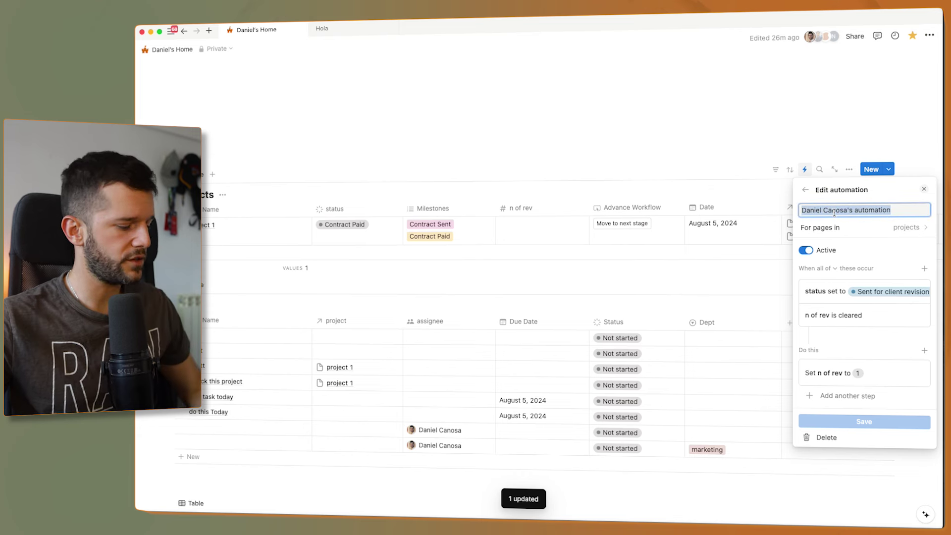
type("2")
left_click(836, 316)
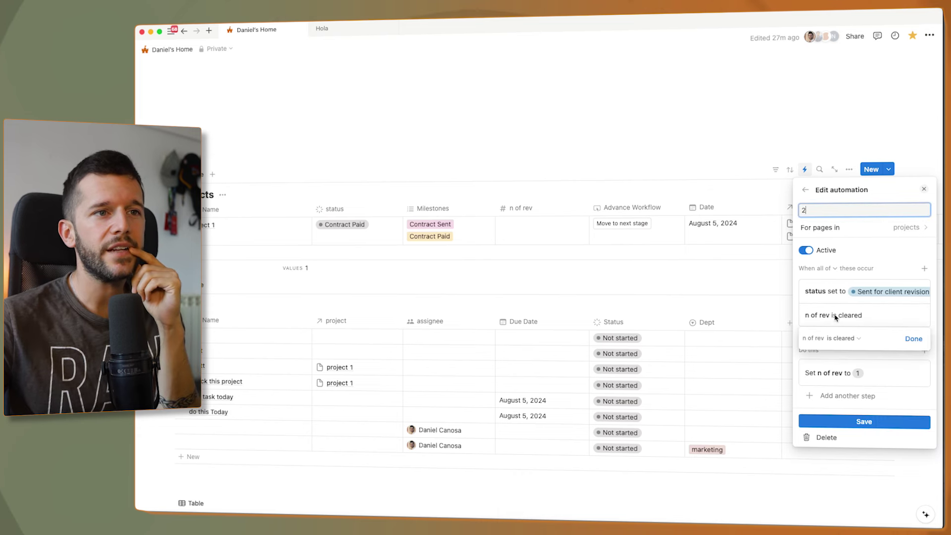
left_click(842, 338)
left_click(850, 354)
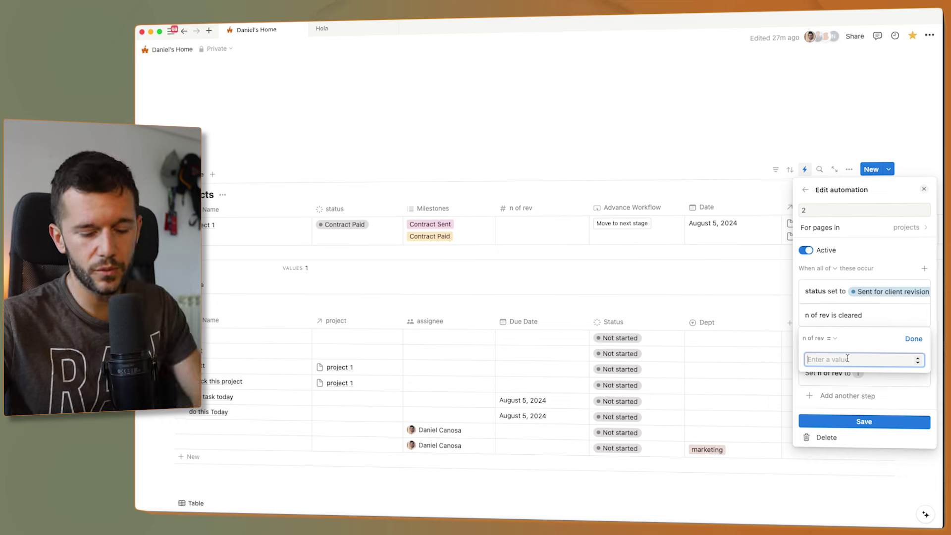
left_click(914, 339)
Change the action of automation 2 to set n of rev to 2, and save it.
left_click(825, 375)
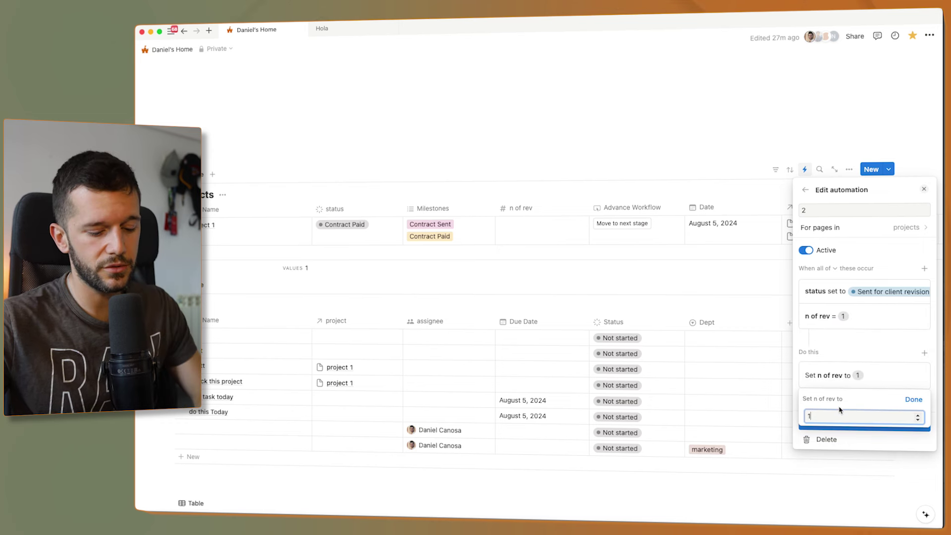
left_click(914, 400)
Duplicate automation 2 and name the copy "max rev".
left_click(919, 173)
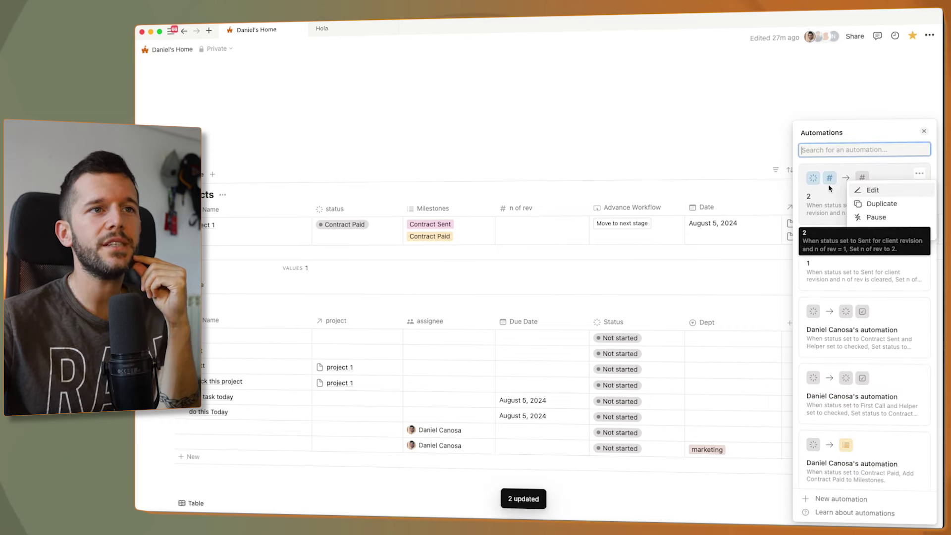
left_click(881, 204)
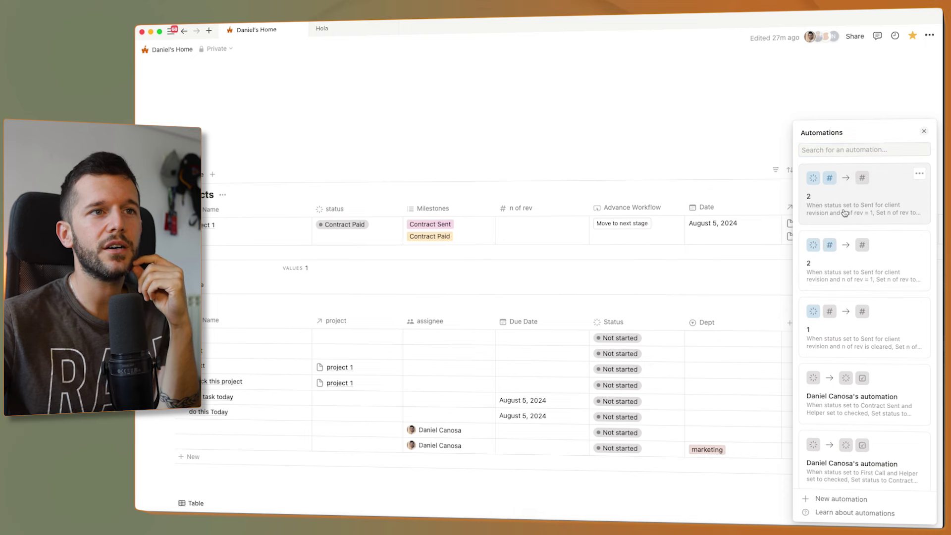
type("max rev")
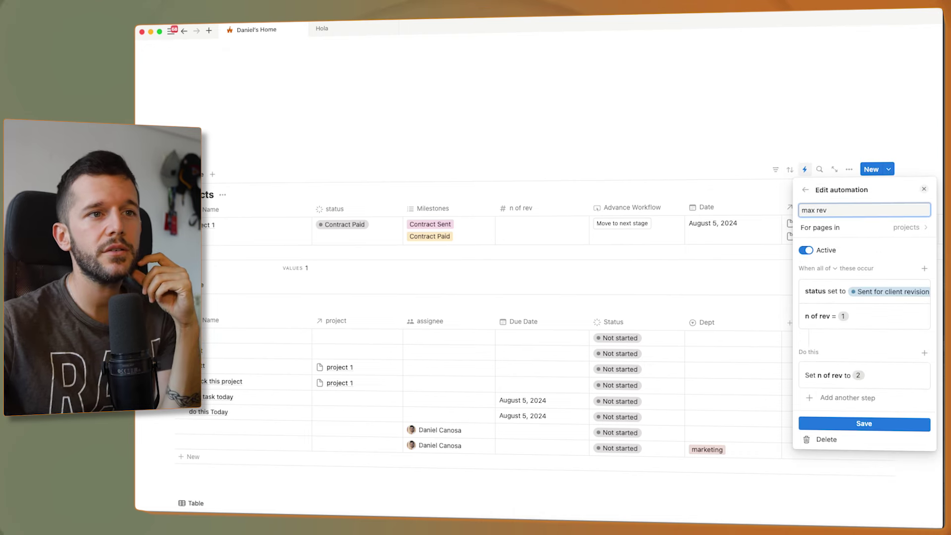
Change the n of rev condition of the max rev automation to ≥ 2.
left_click(842, 319)
left_click(830, 341)
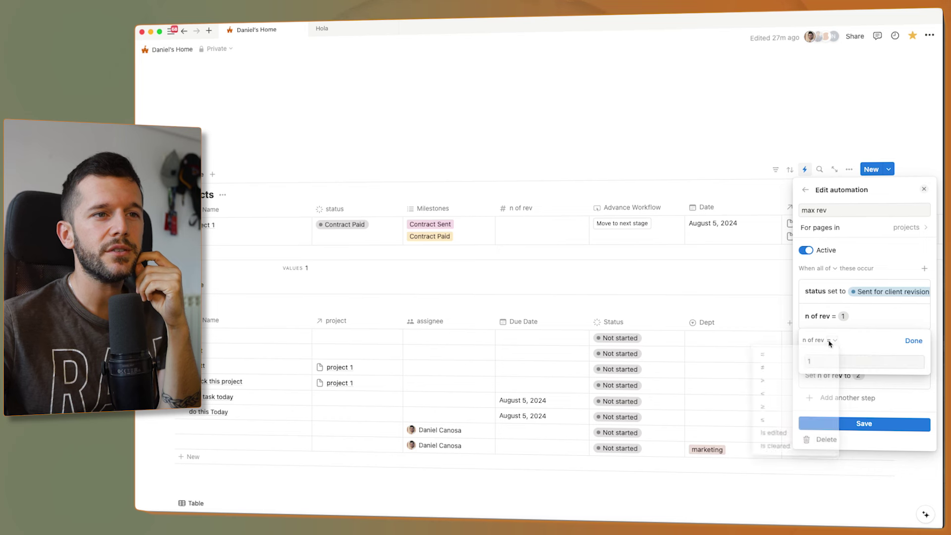
left_click(773, 408)
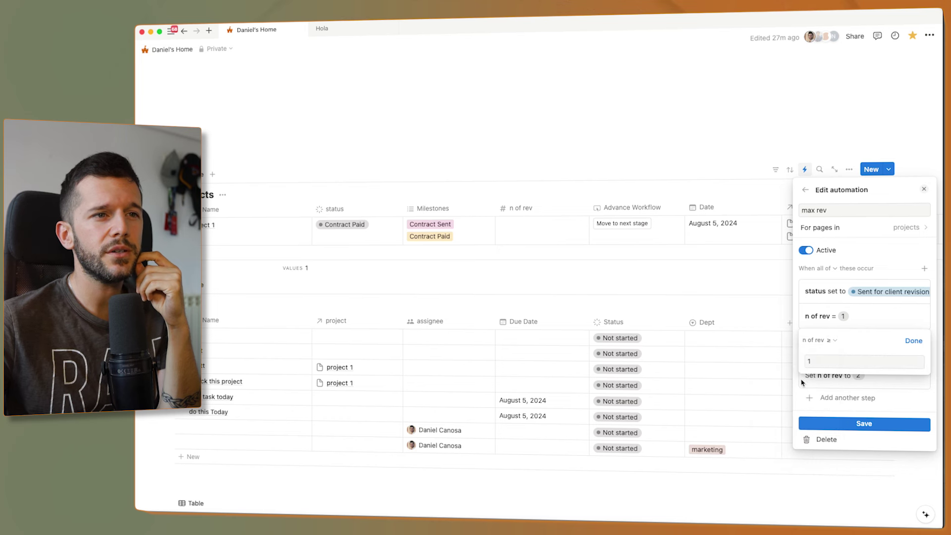
type("2")
left_click(914, 340)
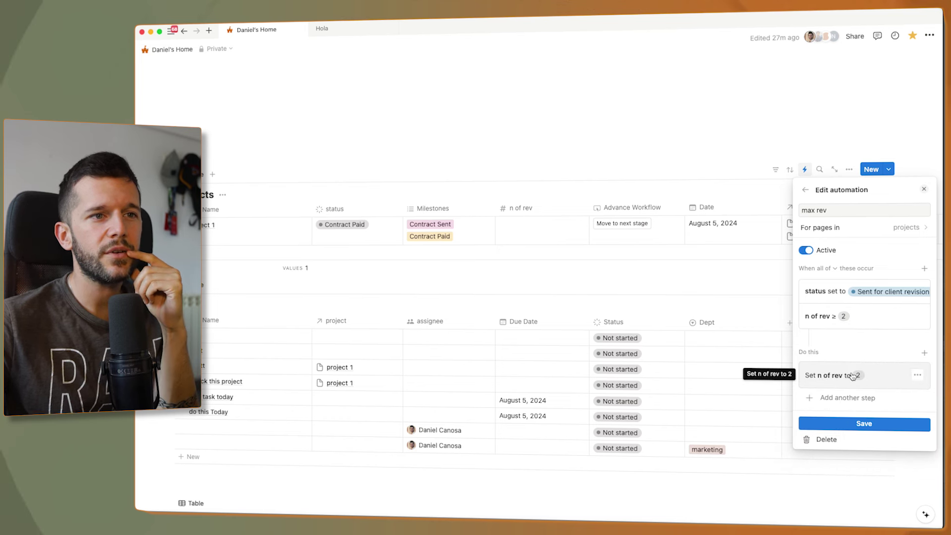
Replace the n of rev action in the max rev automation with one that sets status to In progress.
left_click(918, 376)
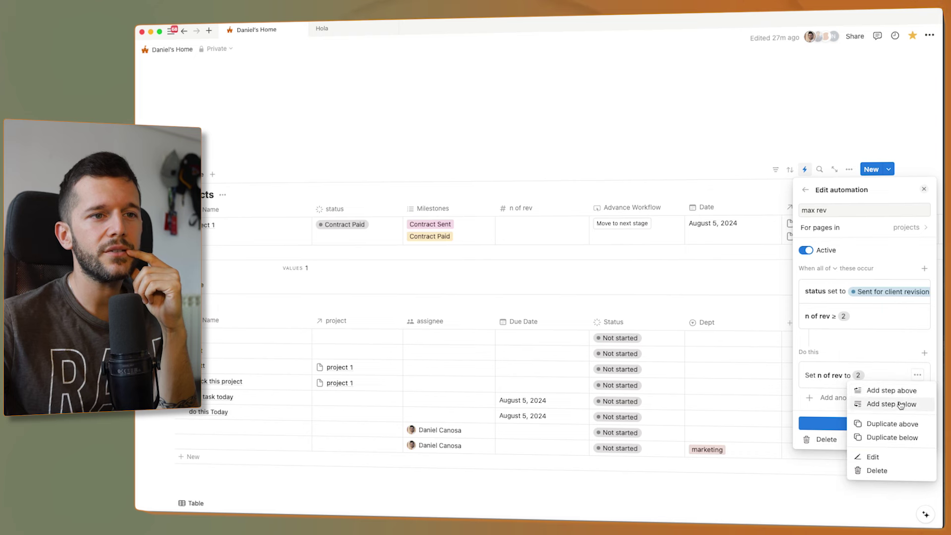
left_click(876, 470)
left_click(836, 206)
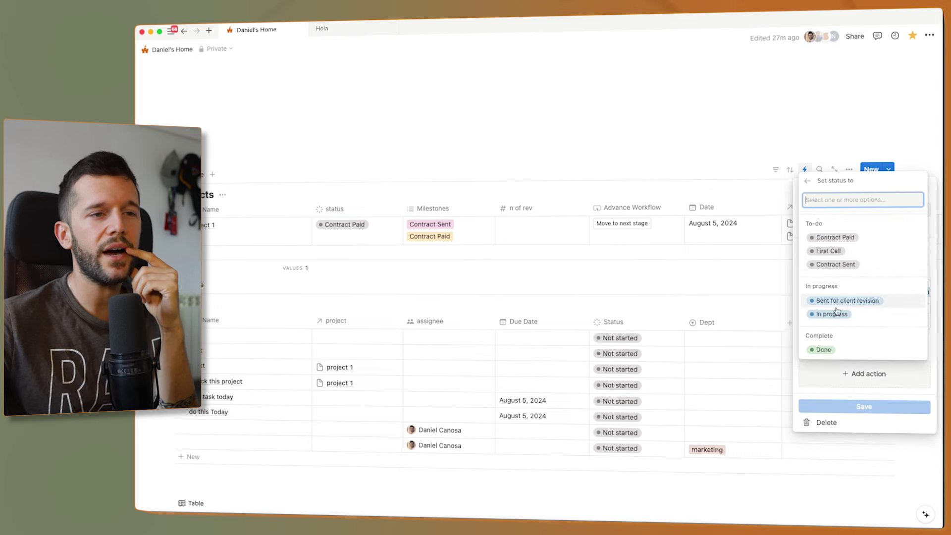
left_click(837, 314)
Add a notification to a specific person with the message "max number of rev..." and save the max rev automation.
left_click(842, 393)
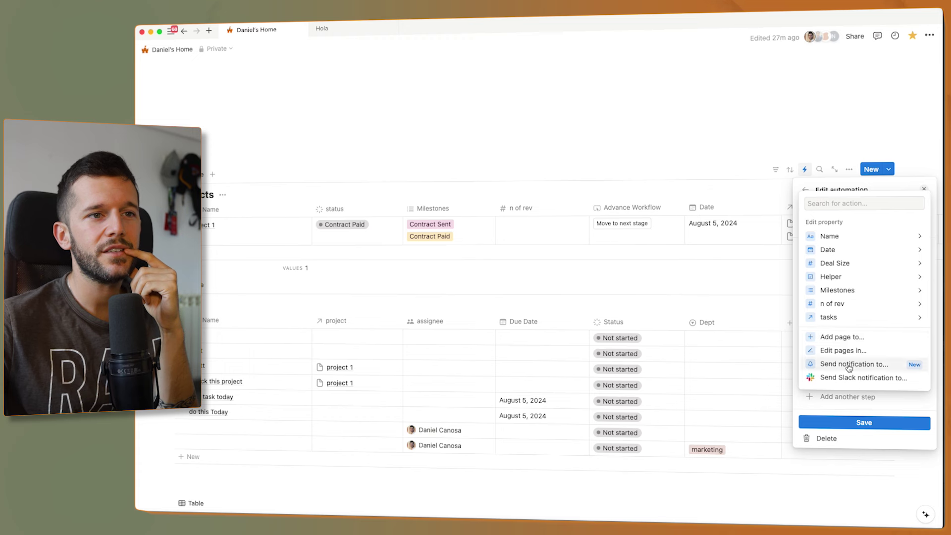
left_click(842, 364)
left_click(842, 196)
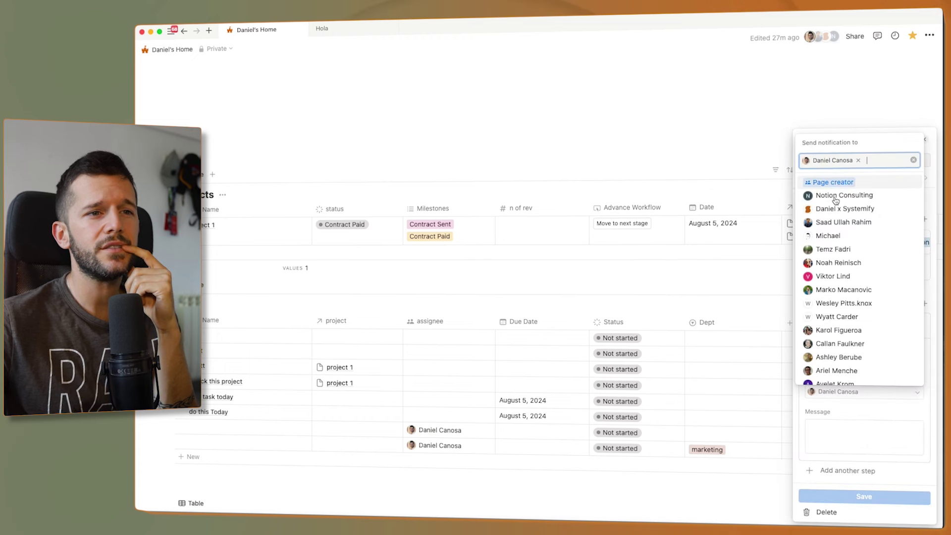
left_click(865, 436)
type("max number of")
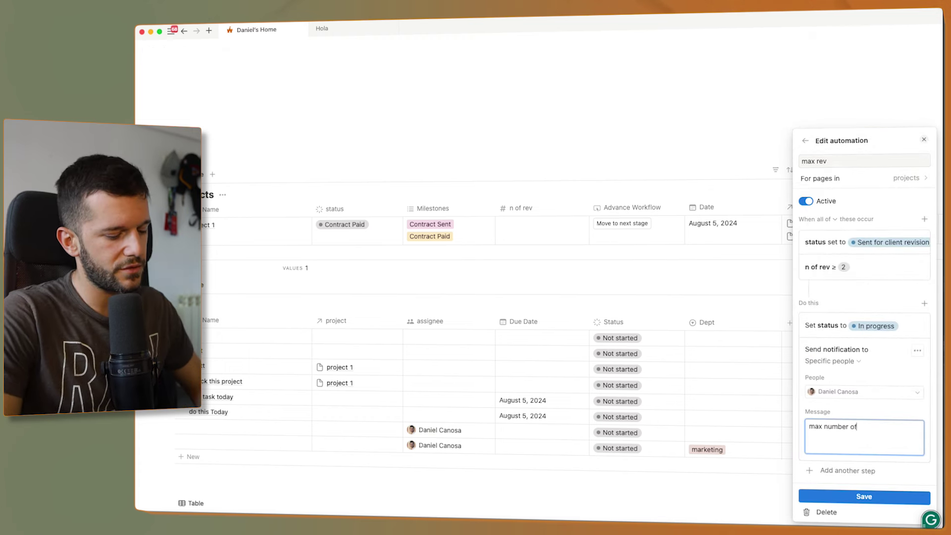
type(" rev...")
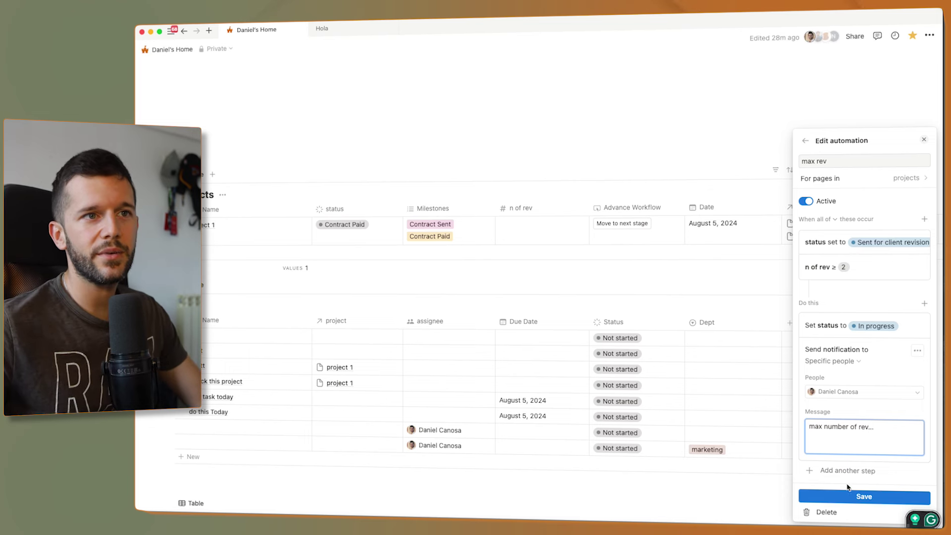
left_click(874, 499)
Test the revision counter by setting project 1's status to Sent for client revision.
left_click(356, 268)
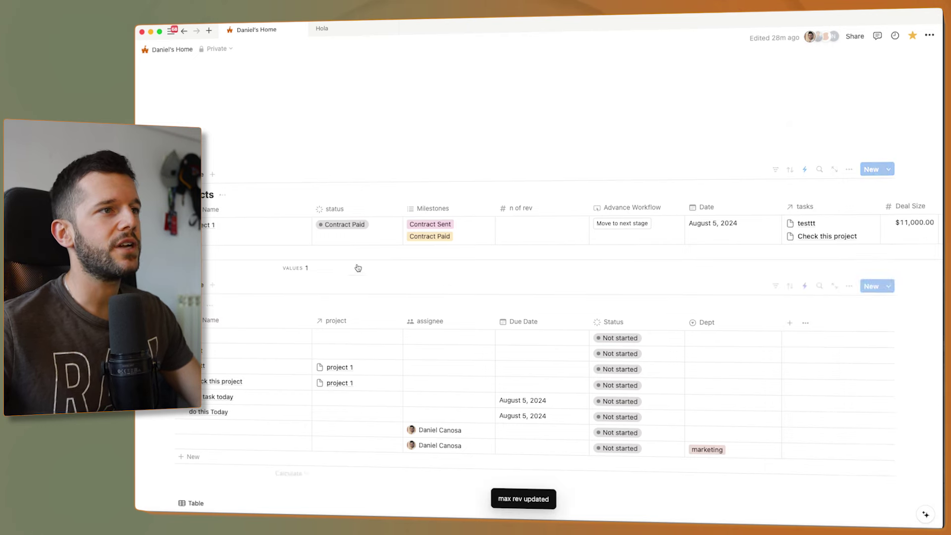
left_click(342, 220)
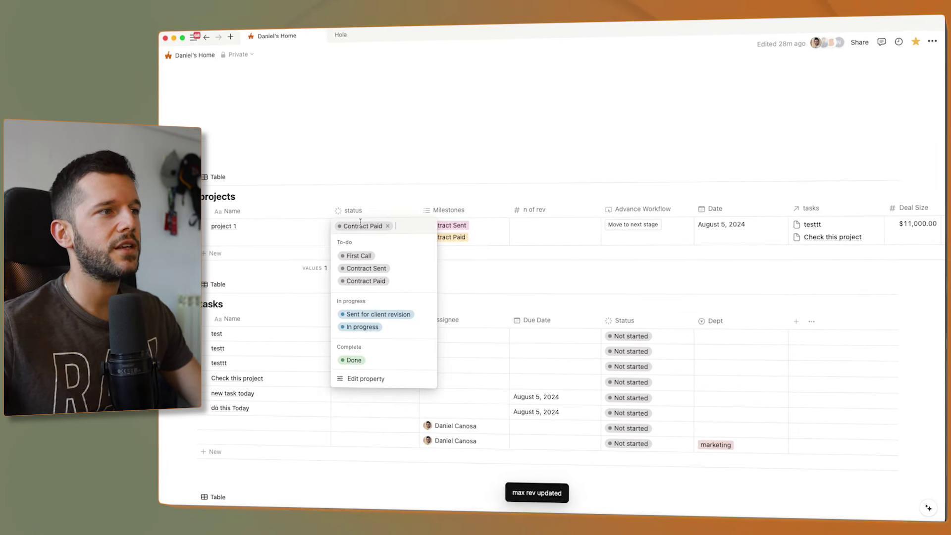
left_click(377, 318)
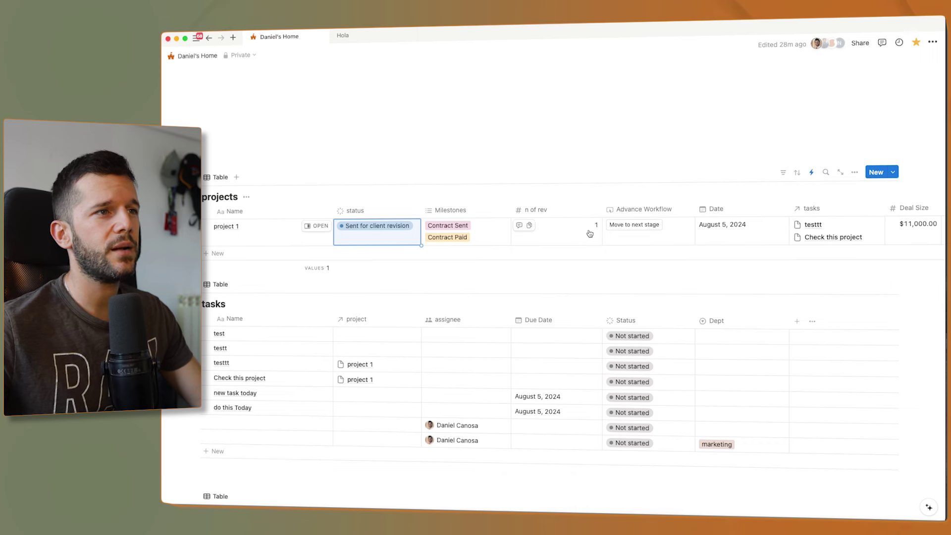
Set project 1's status to In progress.
left_click(386, 224)
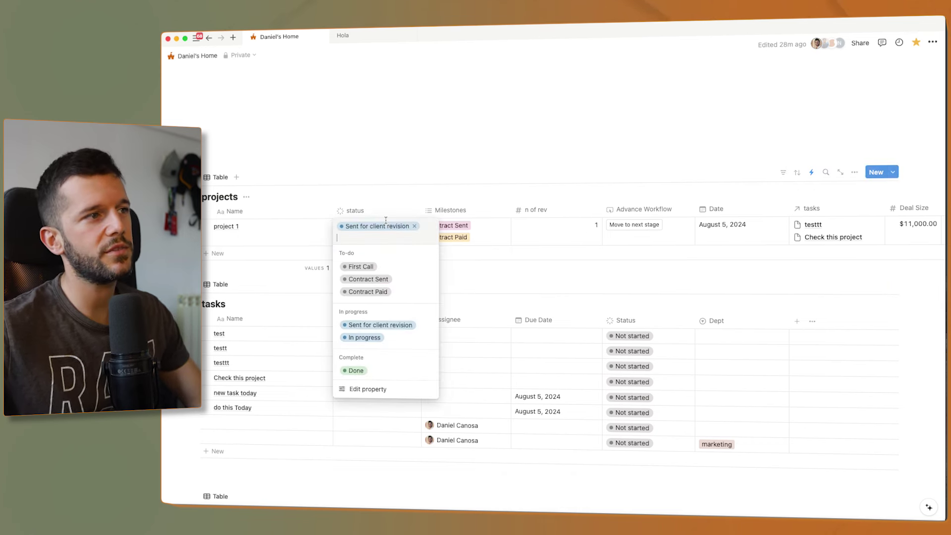
left_click(367, 338)
left_click(344, 288)
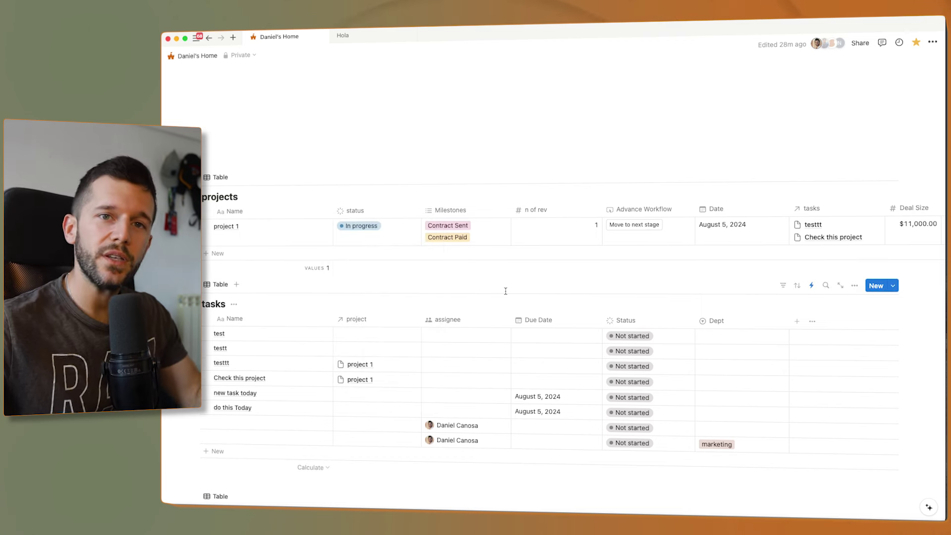
Test the revision counter and its limit by setting project 1's status to Sent for client revision twice.
left_click(379, 226)
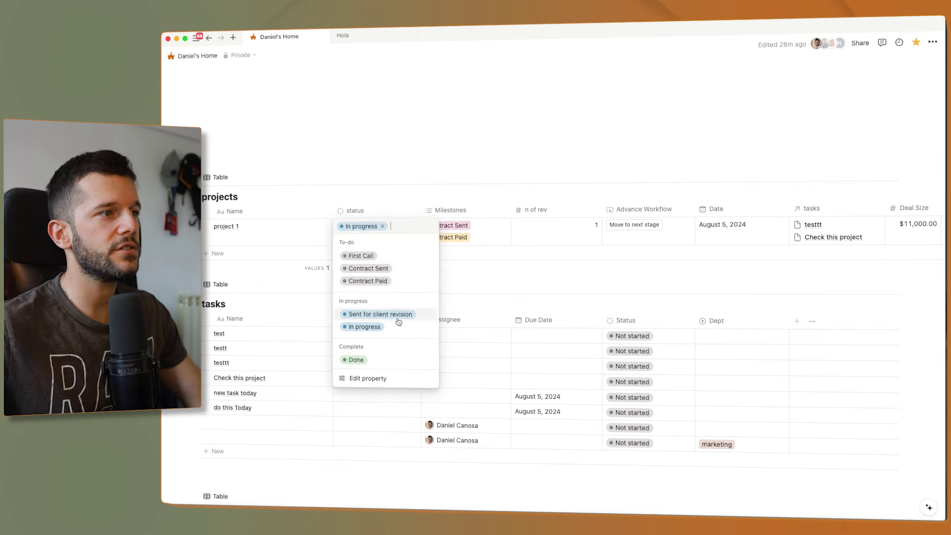
left_click(380, 314)
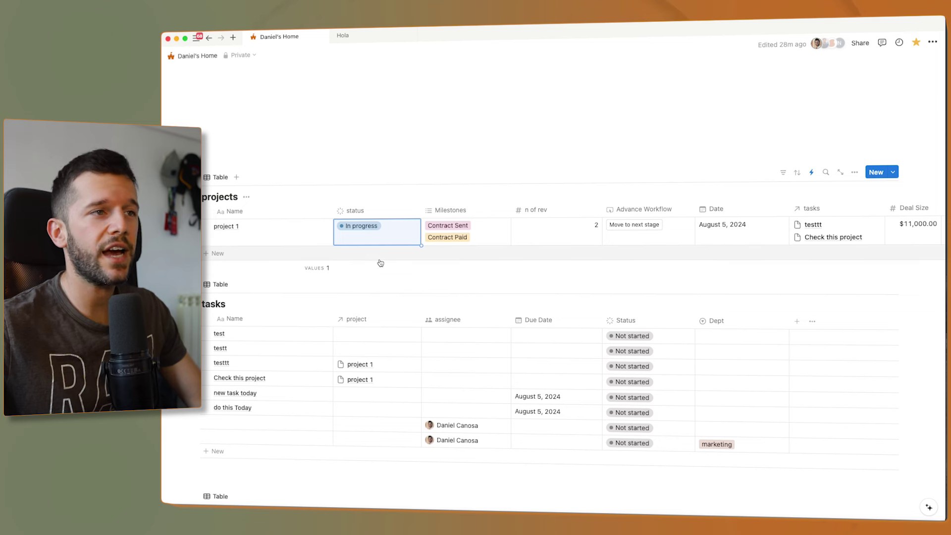
left_click(376, 232)
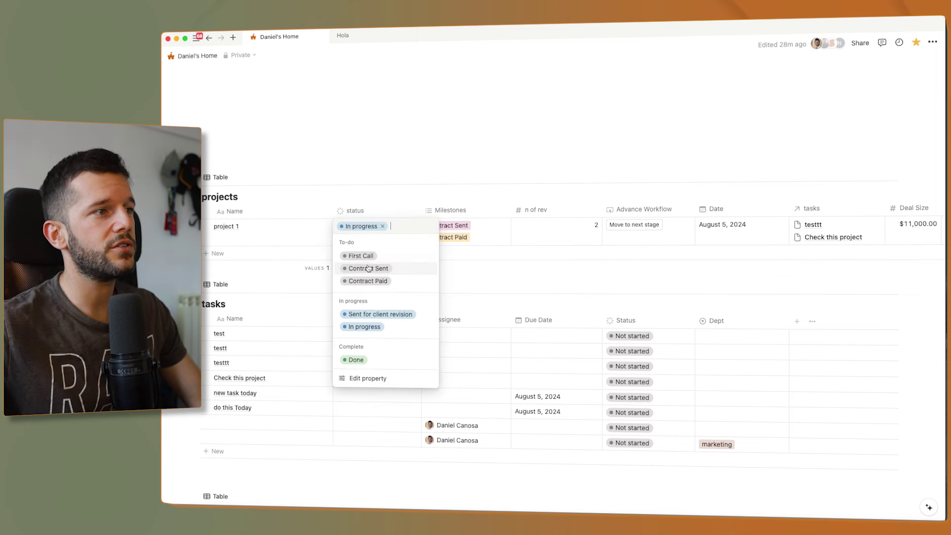
left_click(369, 312)
left_click(343, 288)
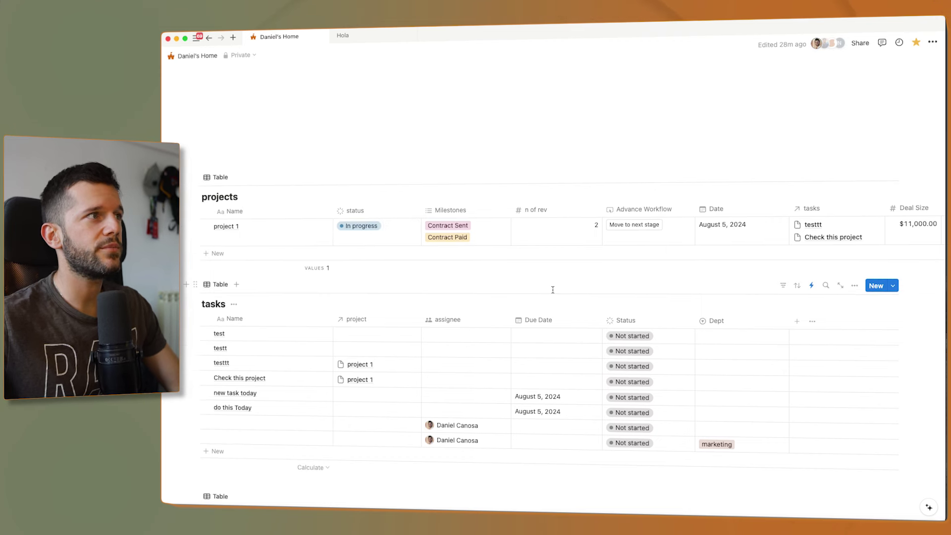
mouse_move(165, 144)
left_click(205, 142)
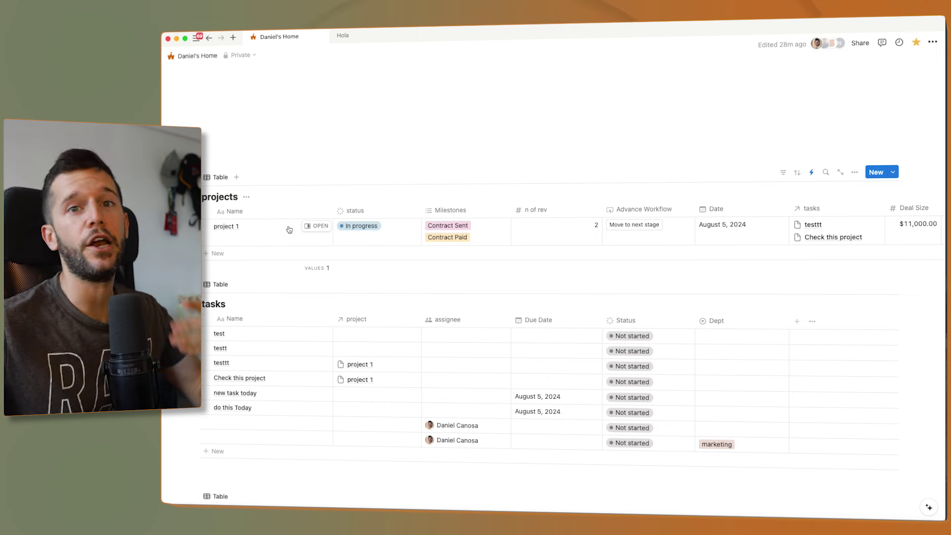
left_click(349, 232)
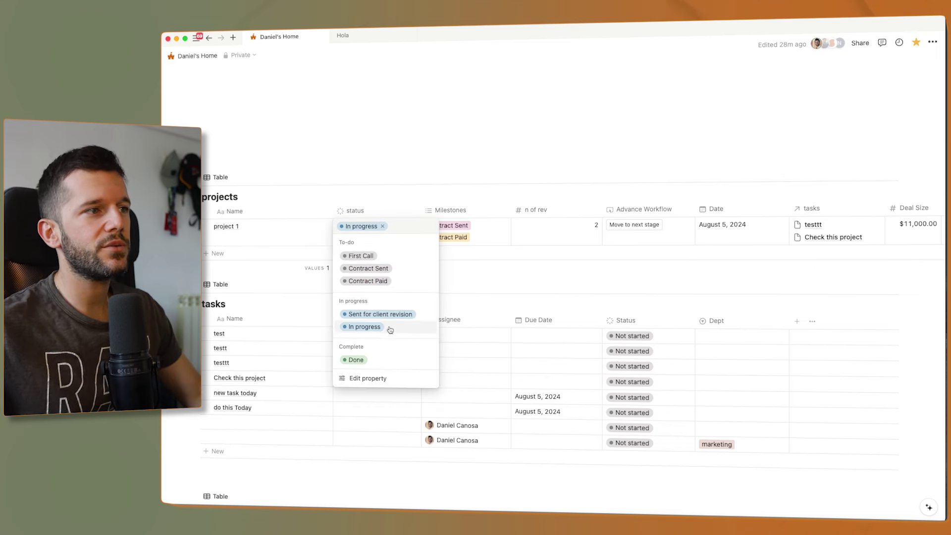
left_click(288, 277)
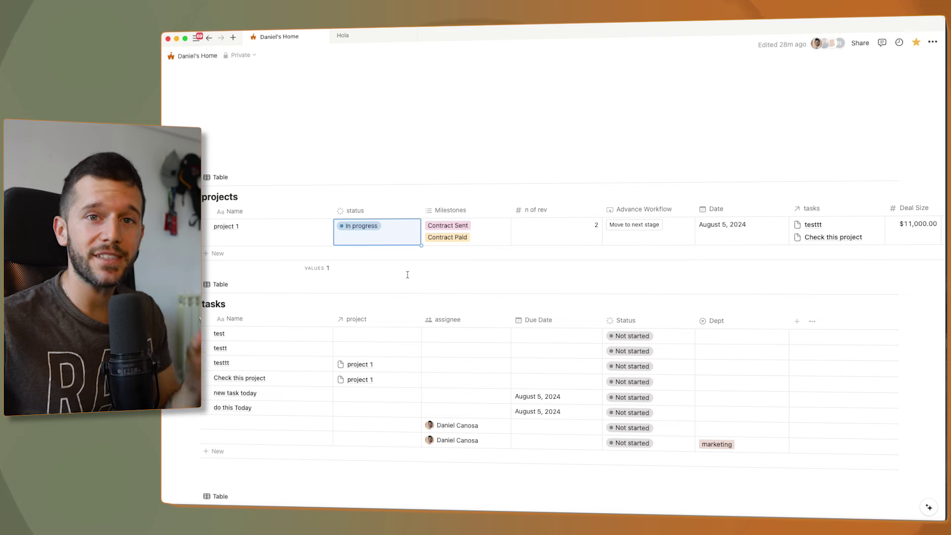